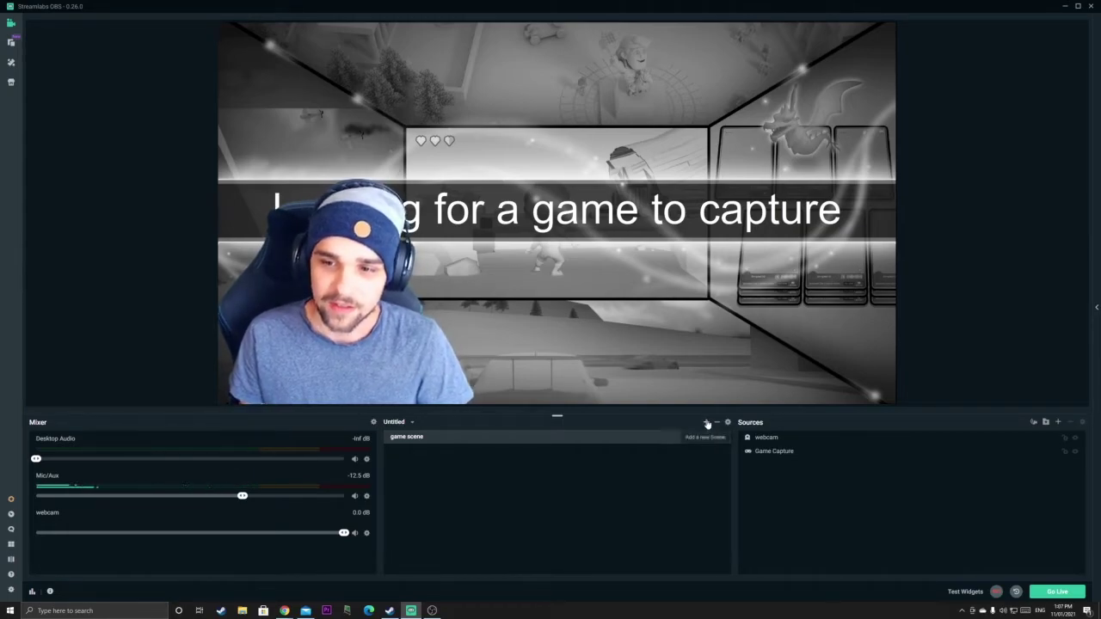
# Create a new scene called 'cool effects' below 'game scene'
pyautogui.click(707, 424)
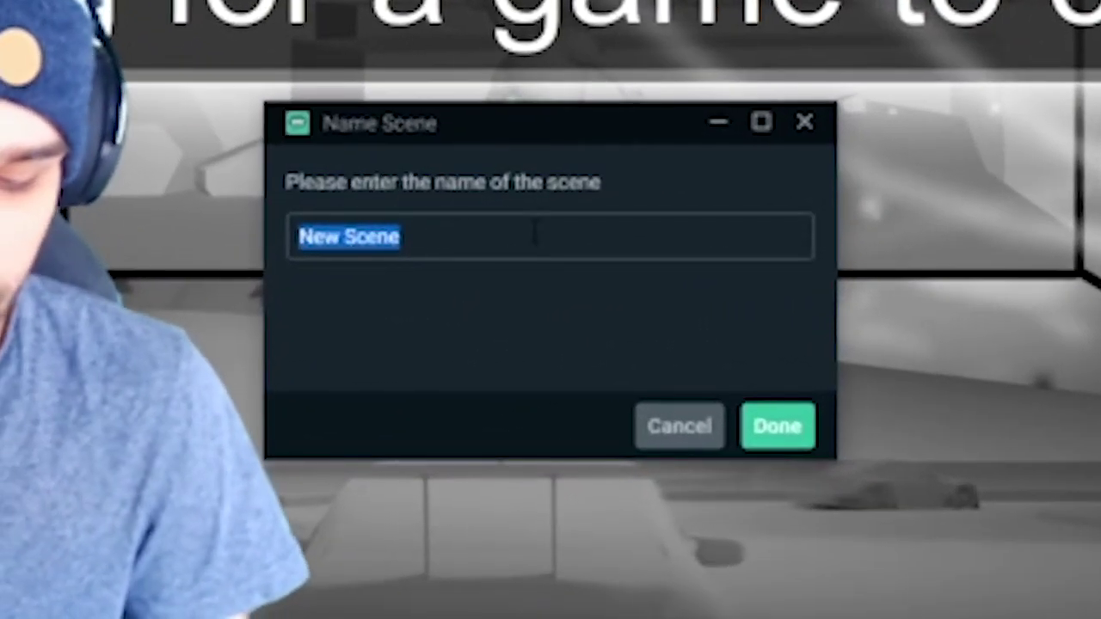
pyautogui.write('cool eff')
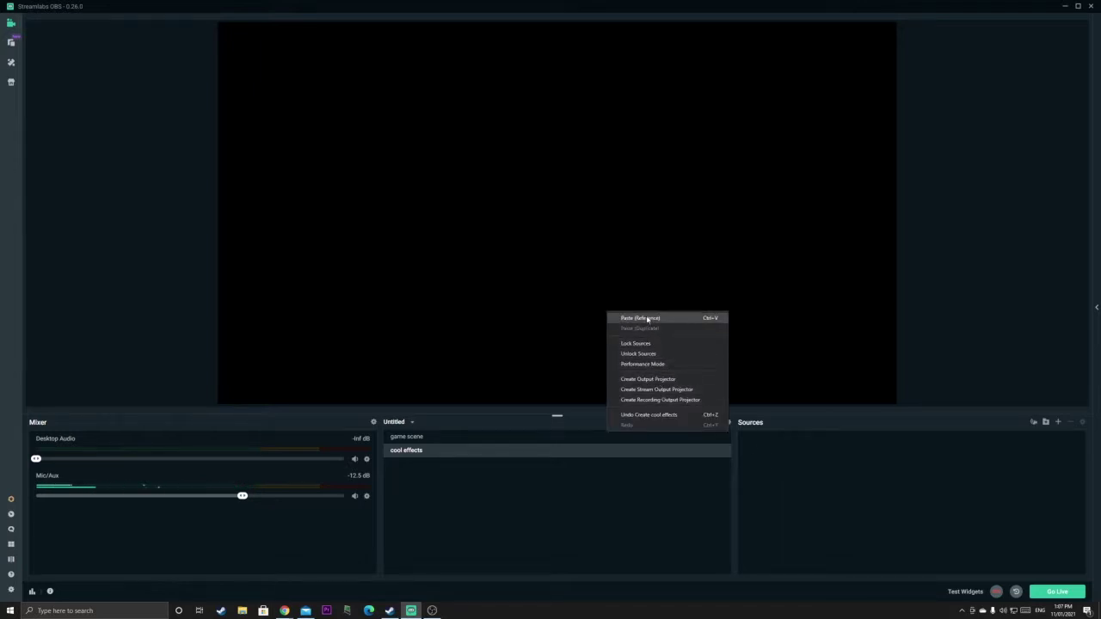
# Paste the webcam as a reference into 'cool effects', then centre and enlarge it
pyautogui.click(643, 318)
pyautogui.moveTo(351, 285); pyautogui.dragTo(564, 287)
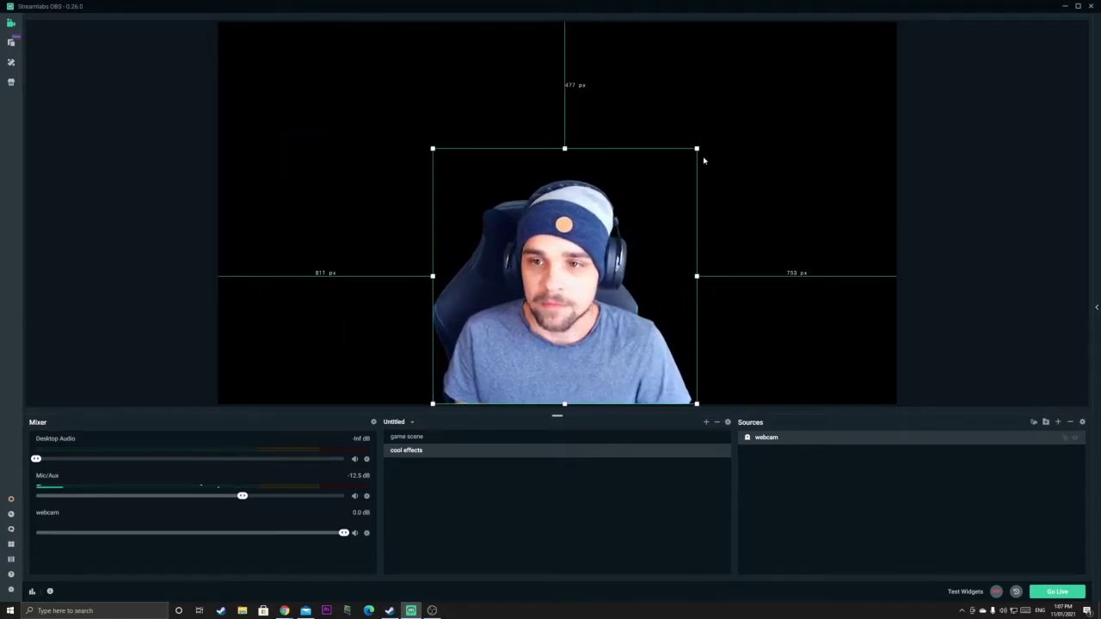
pyautogui.moveTo(697, 147); pyautogui.dragTo(732, 95)
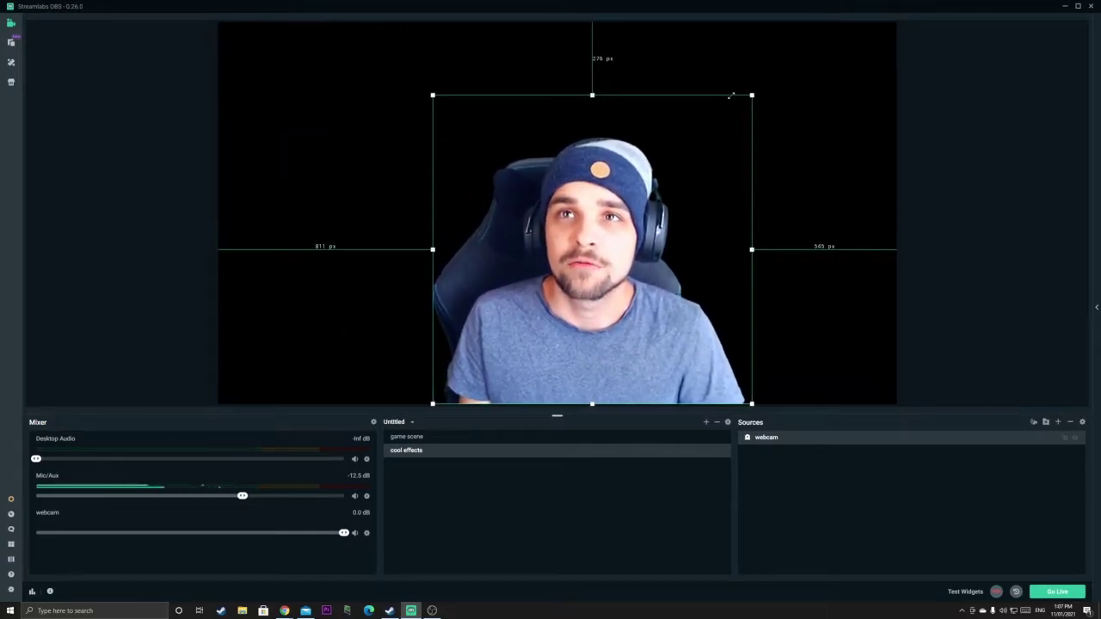
pyautogui.moveTo(672, 284); pyautogui.dragTo(623, 276)
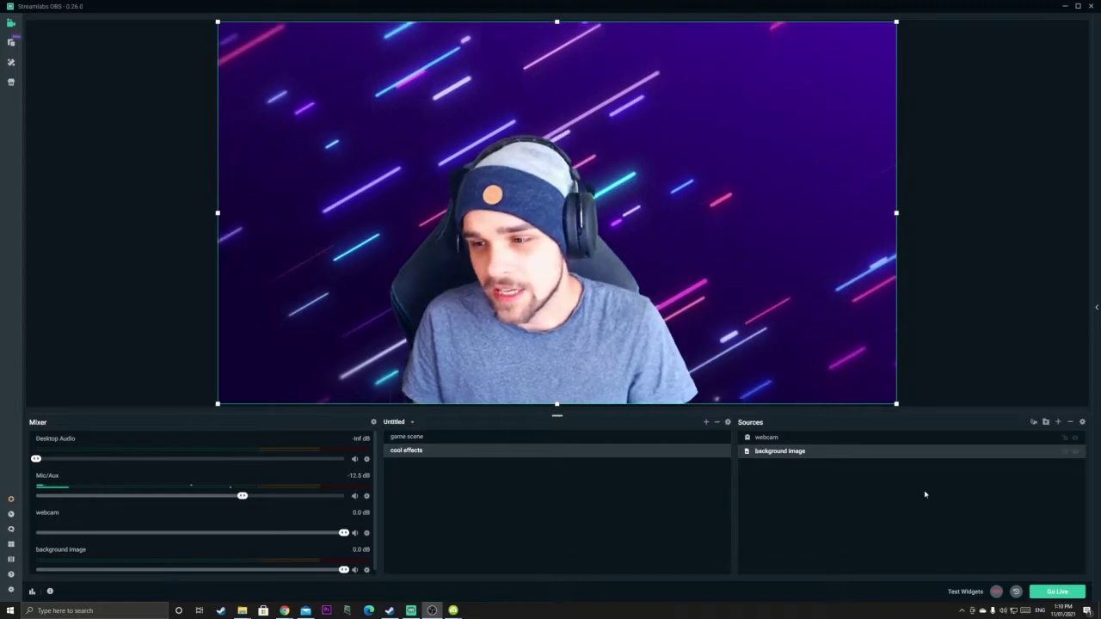
# Add a Display Capture source named 'cool effect 1'
pyautogui.click(1058, 422)
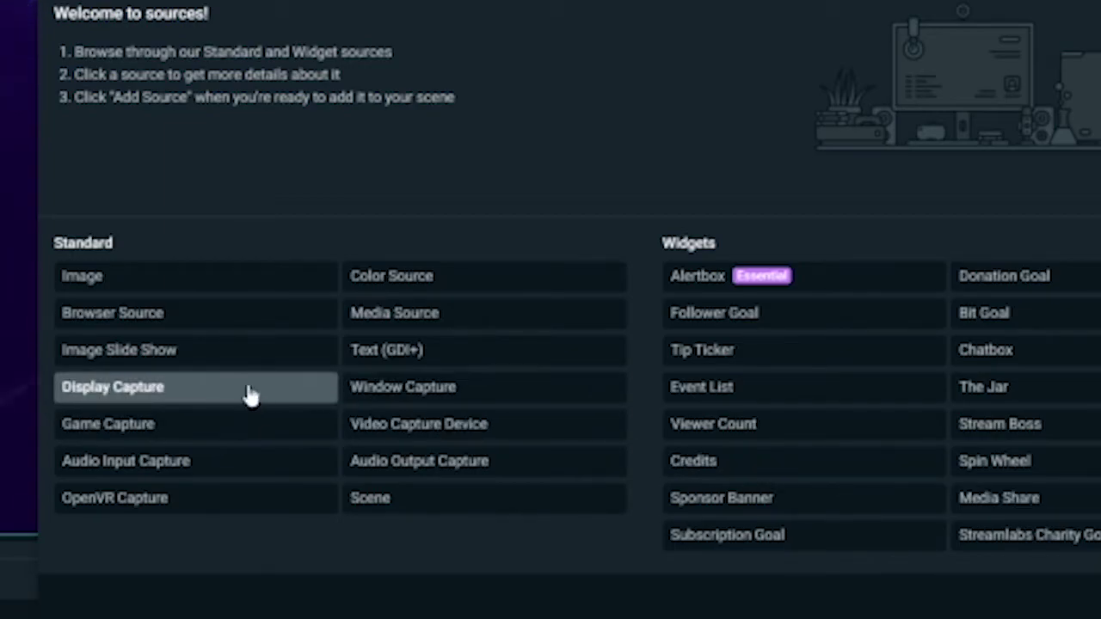
pyautogui.click(138, 397)
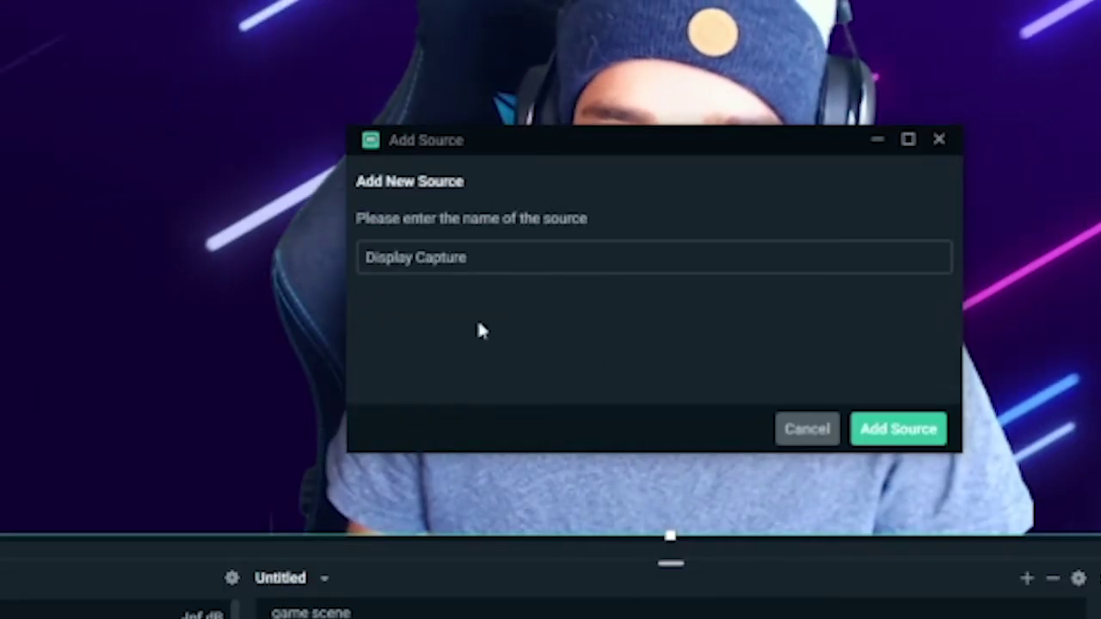
pyautogui.moveTo(366, 257); pyautogui.dragTo(468, 249)
pyautogui.press('BackSpace')
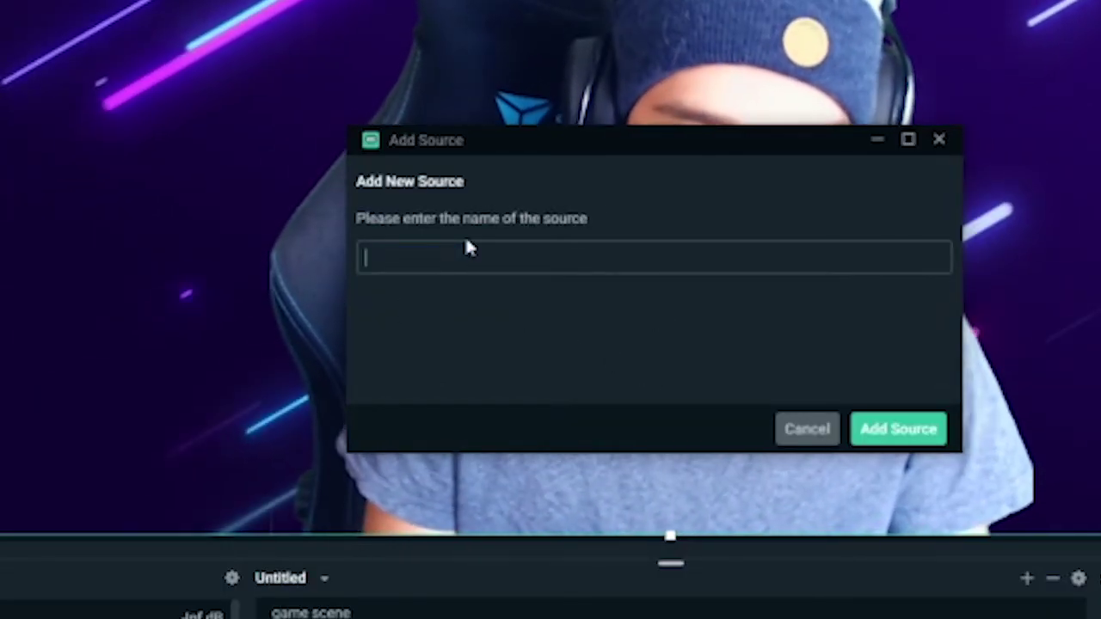
pyautogui.write('col')
pyautogui.press('BackSpace')
pyautogui.write('o')
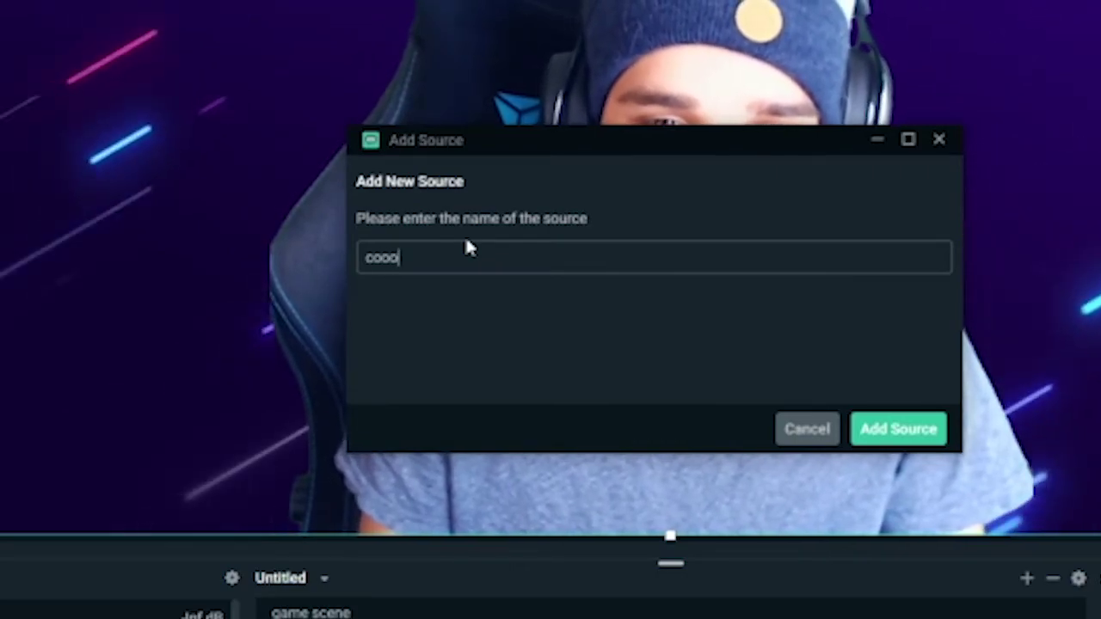
pyautogui.press('BackSpace')
pyautogui.write('l effect 1')
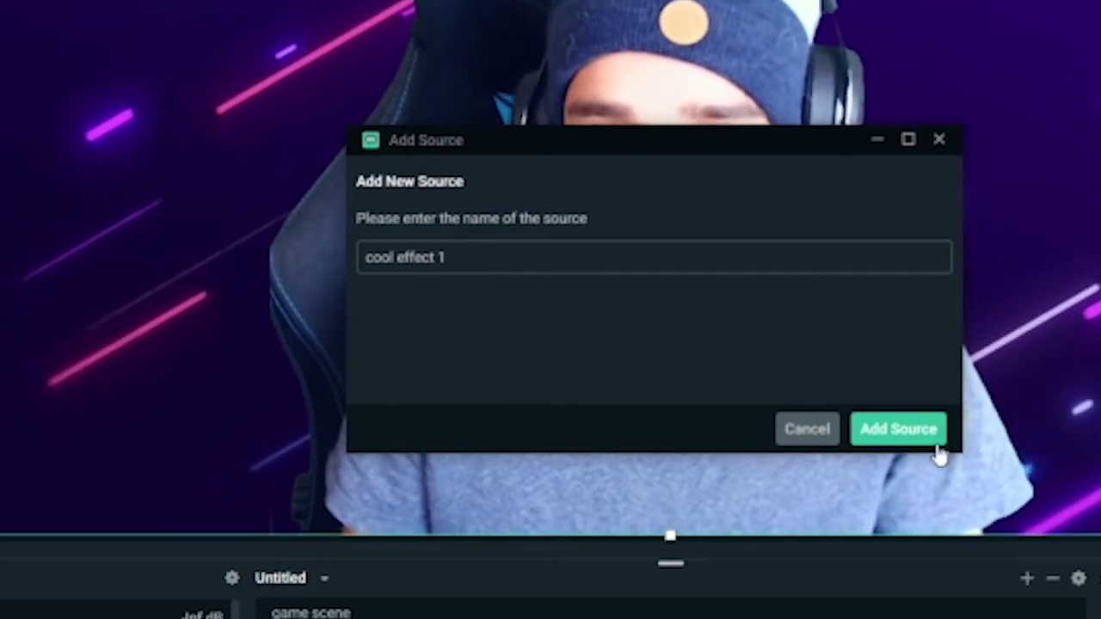
pyautogui.click(914, 436)
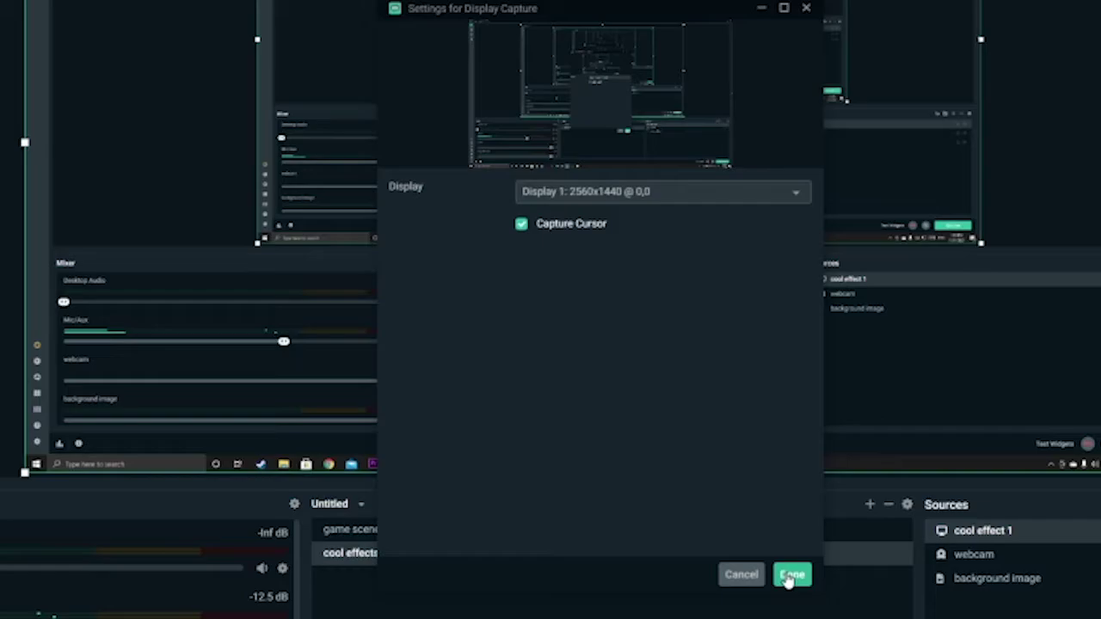
# Accept the Display 1 capture settings and move 'cool effect 1' below the webcam layer
pyautogui.click(789, 575)
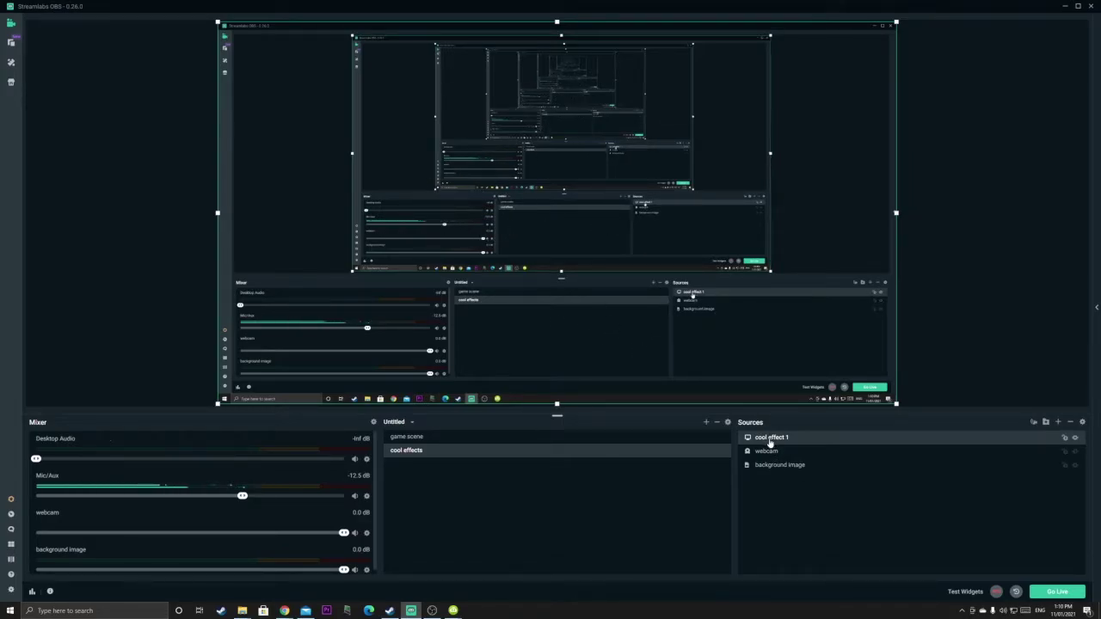
pyautogui.moveTo(768, 441); pyautogui.dragTo(772, 456)
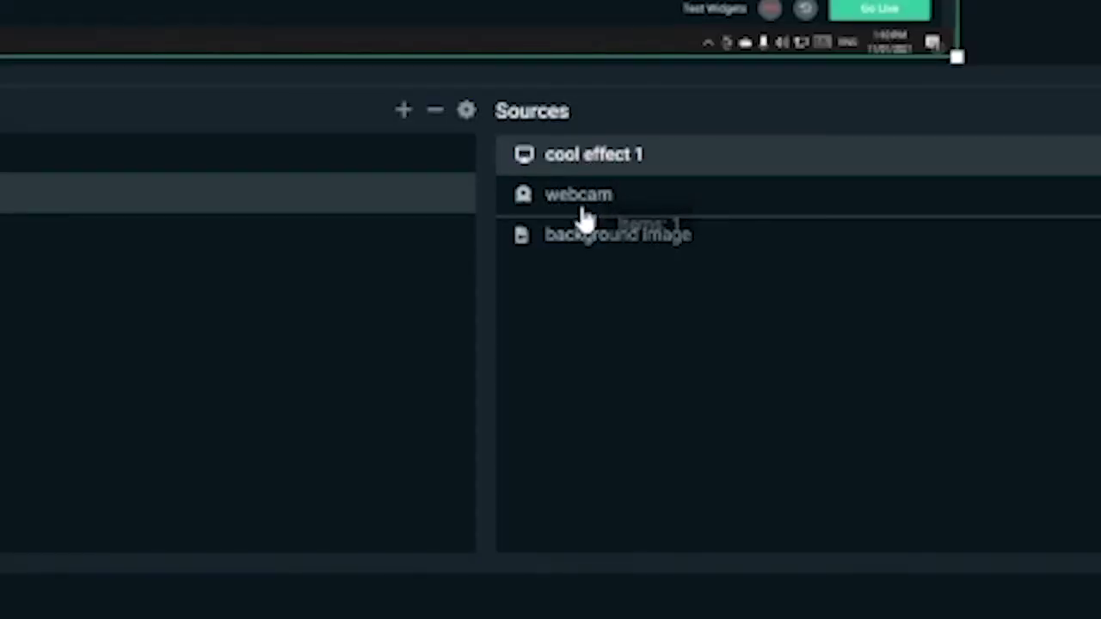
pyautogui.moveTo(585, 220); pyautogui.dragTo(585, 221)
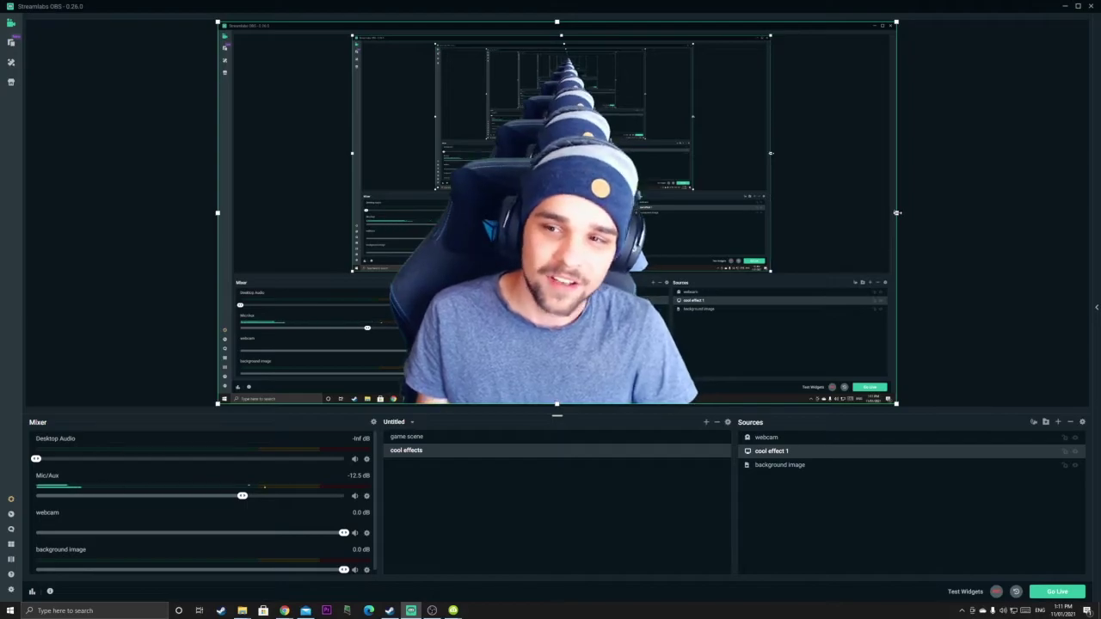
# Crop 'cool effect 1' on all four sides around the webcam and shift it left
pyautogui.moveTo(896, 213); pyautogui.dragTo(770, 213)
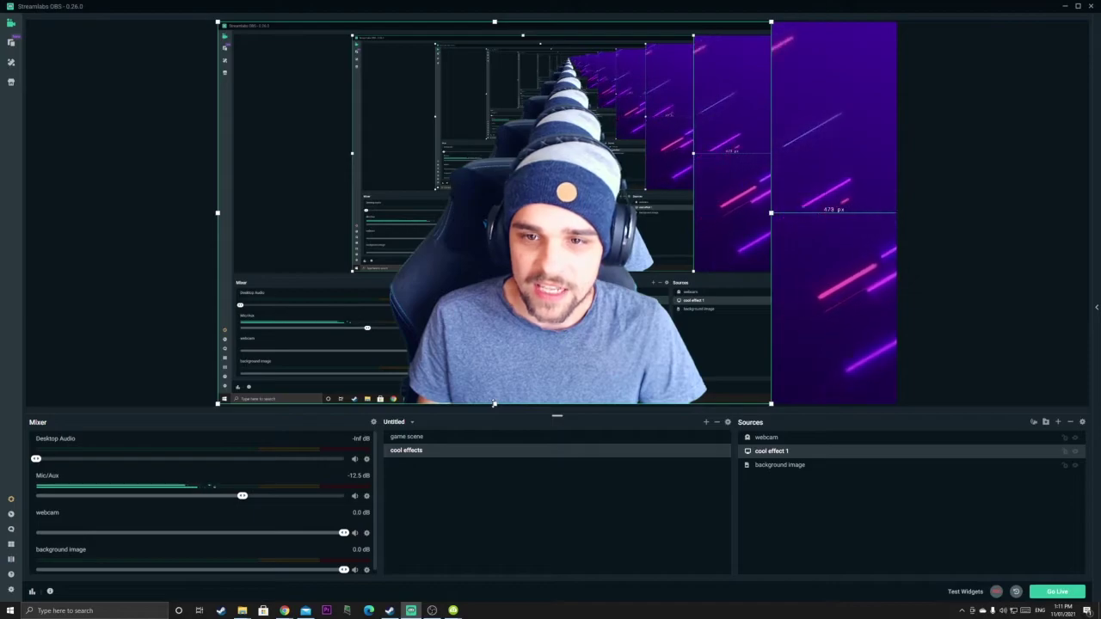
pyautogui.moveTo(494, 403); pyautogui.dragTo(509, 297)
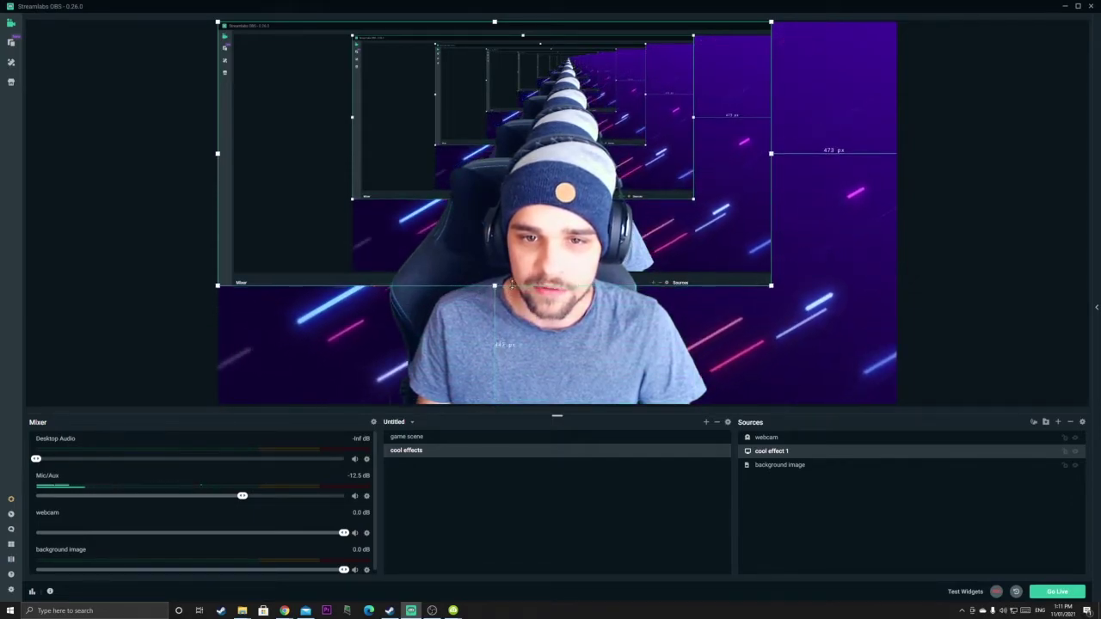
pyautogui.moveTo(512, 285); pyautogui.dragTo(516, 272)
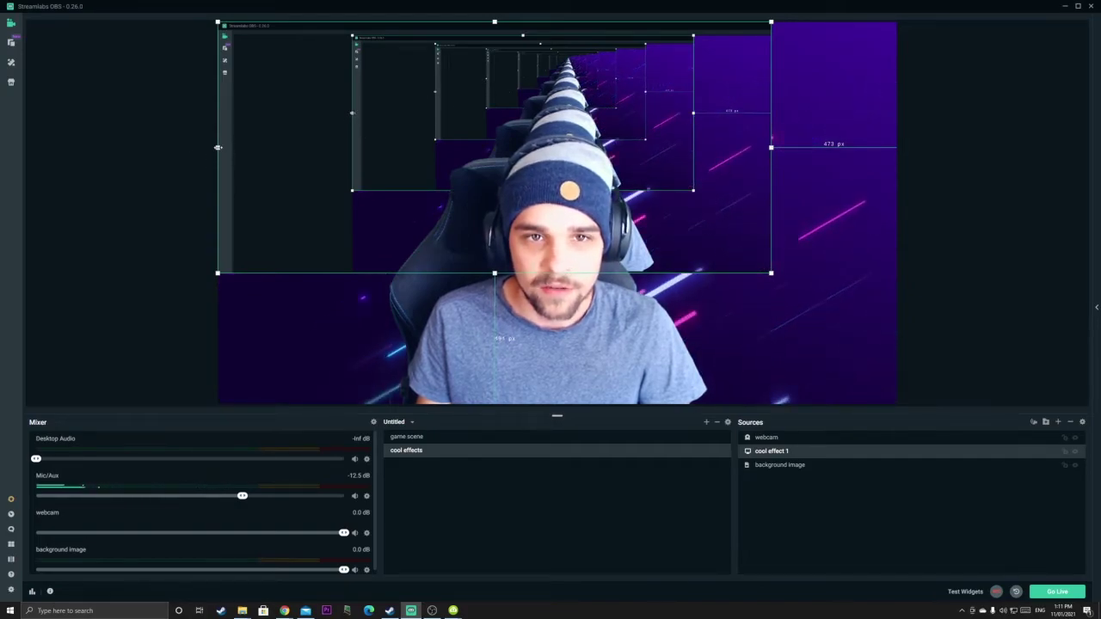
pyautogui.moveTo(219, 147); pyautogui.dragTo(355, 148)
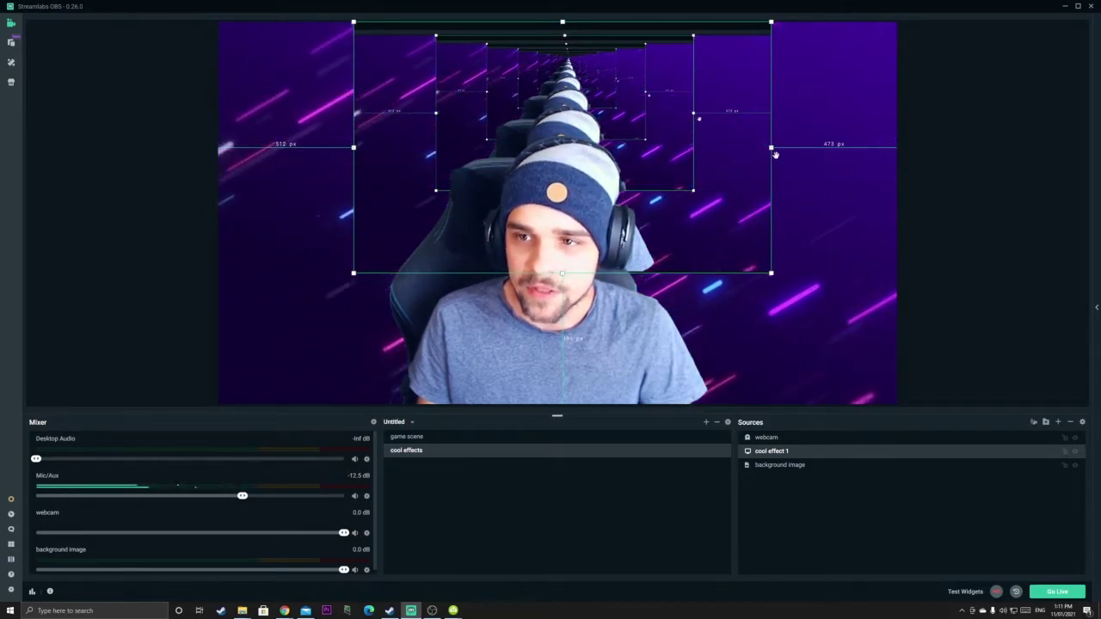
pyautogui.moveTo(771, 148); pyautogui.dragTo(770, 148)
pyautogui.moveTo(561, 22); pyautogui.dragTo(561, 35)
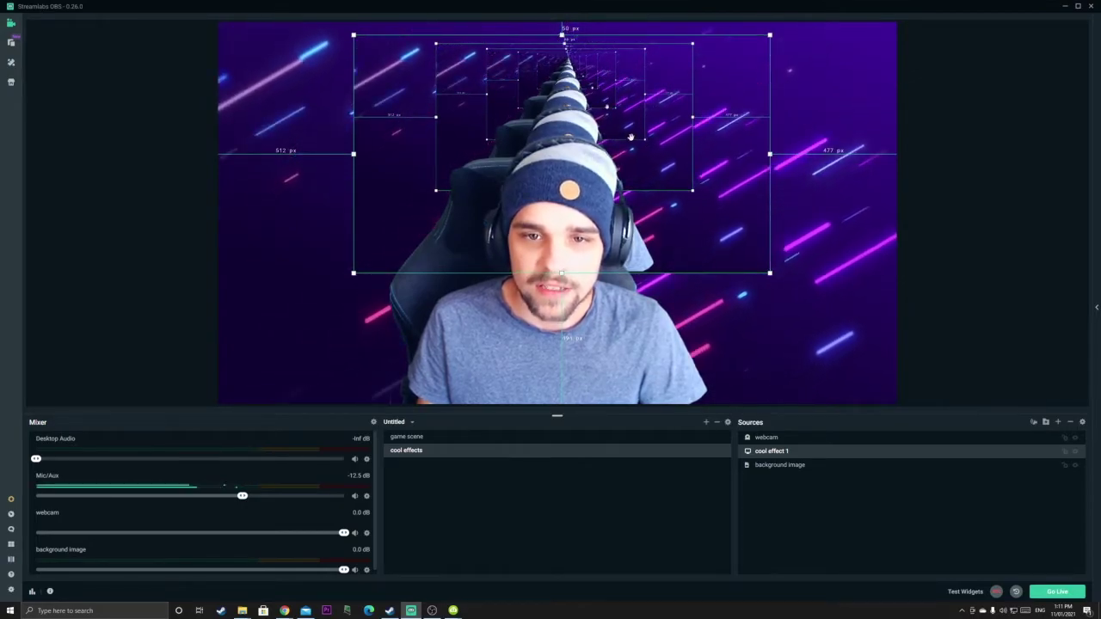
pyautogui.moveTo(630, 137); pyautogui.dragTo(621, 144)
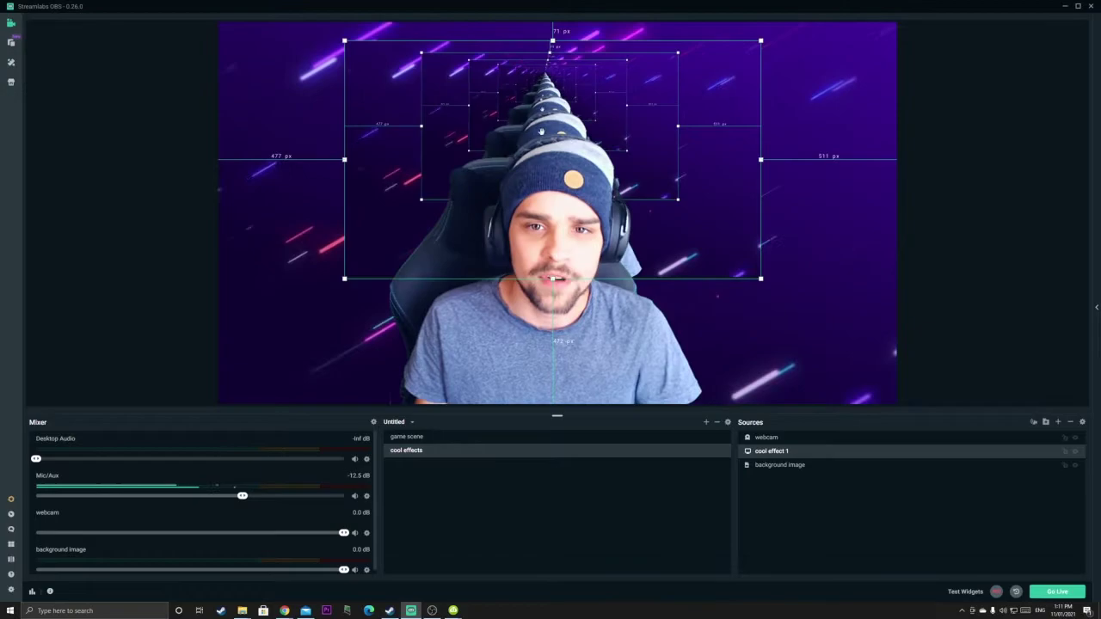
pyautogui.moveTo(540, 132); pyautogui.dragTo(488, 131)
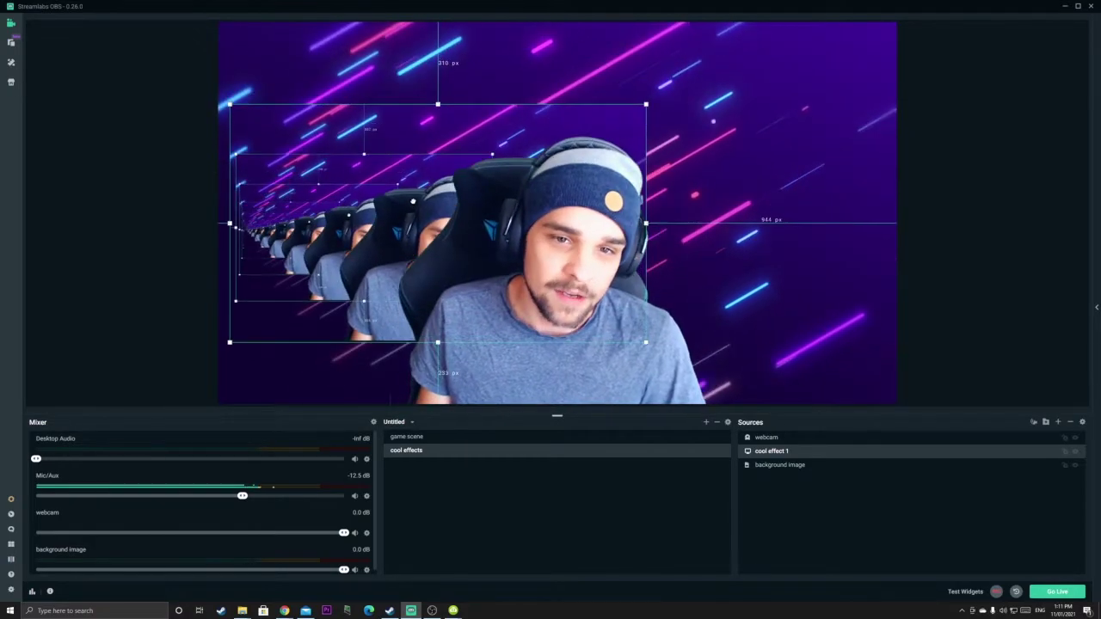
# Snap 'cool effect 1' to the bottom-left corner and stretch it across the canvas
pyautogui.moveTo(413, 200); pyautogui.dragTo(401, 263)
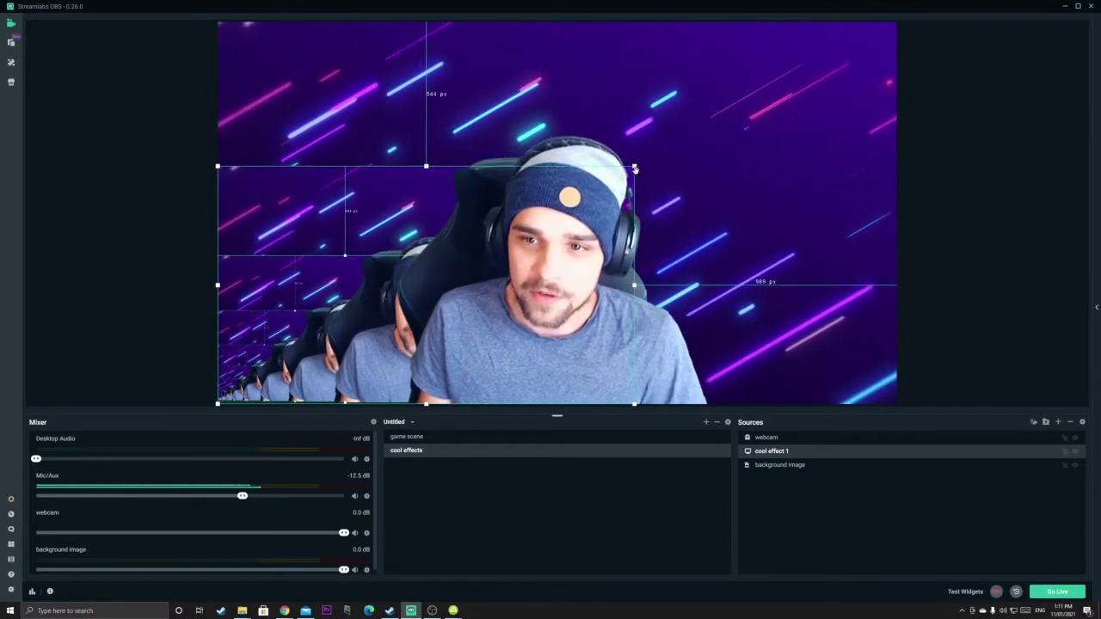
pyautogui.moveTo(635, 166); pyautogui.dragTo(892, 23)
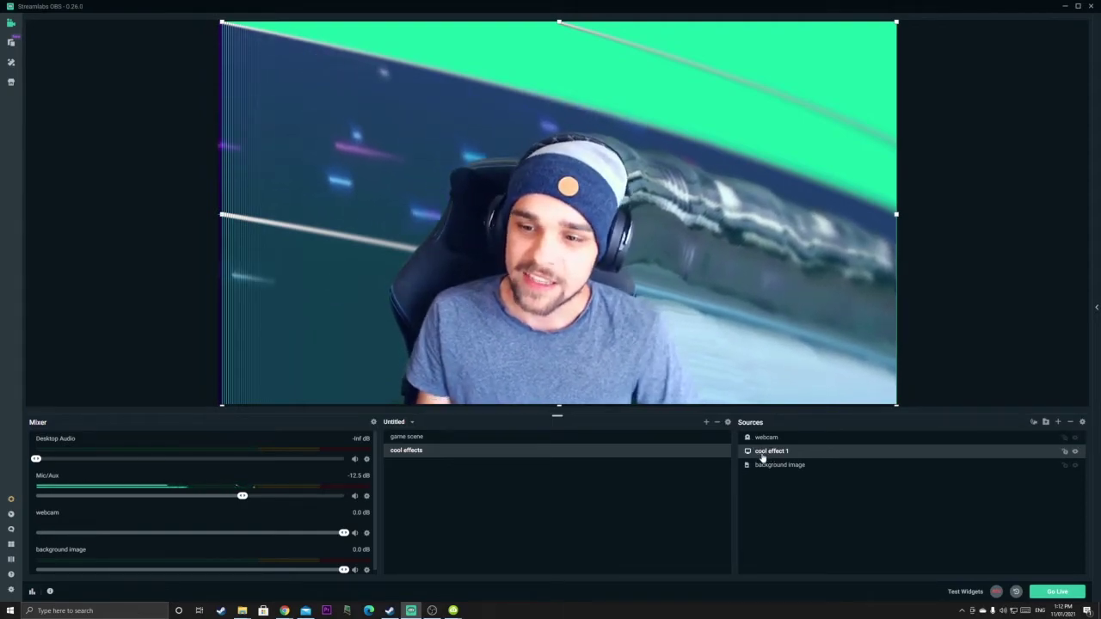
# Add a Color Correction filter to 'cool effect 1' from its Filters window
pyautogui.rightClick(762, 457)
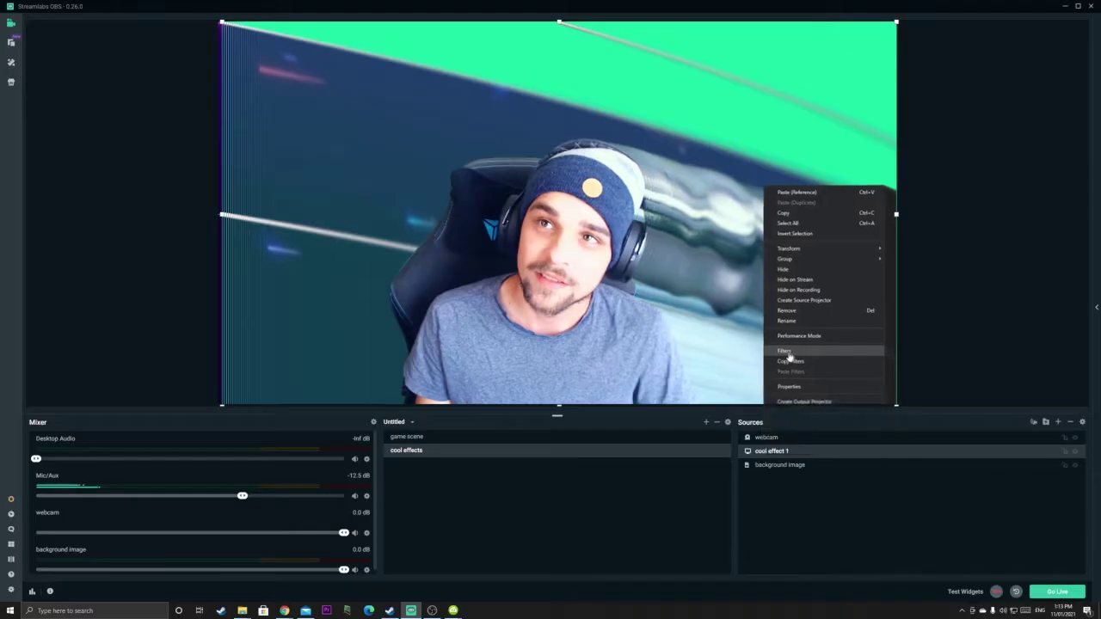
pyautogui.click(579, 419)
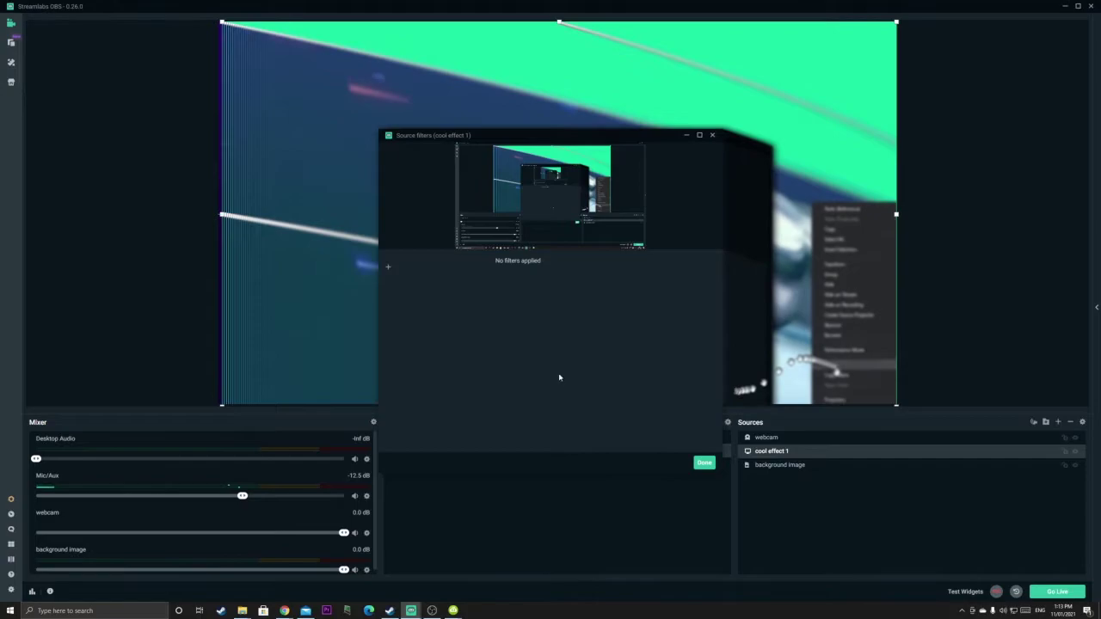
pyautogui.moveTo(490, 141); pyautogui.dragTo(446, 165)
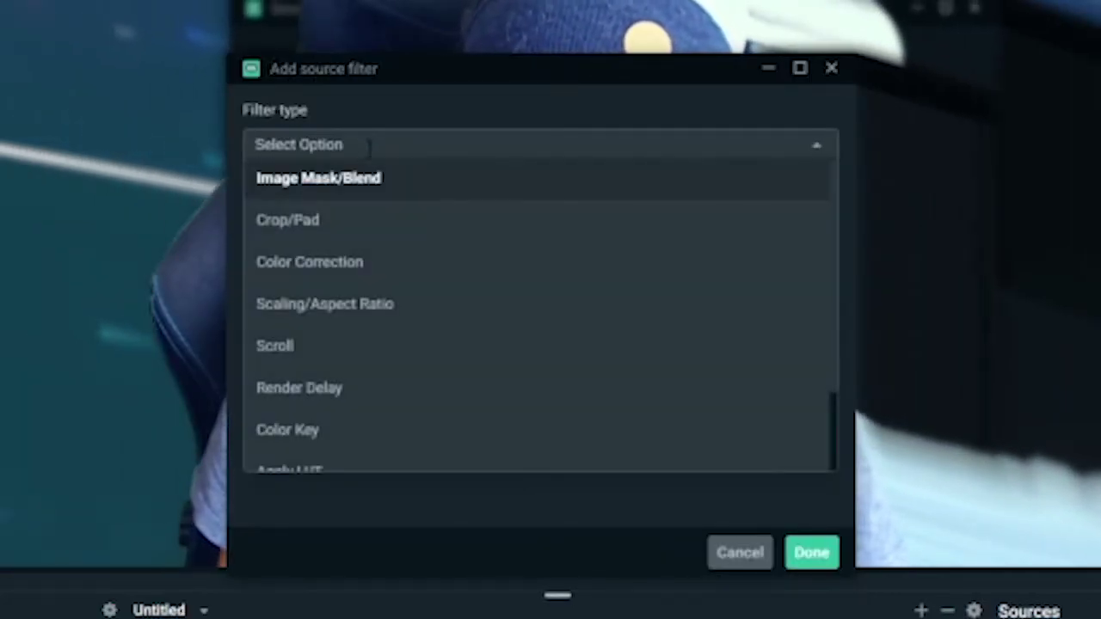
pyautogui.click(369, 263)
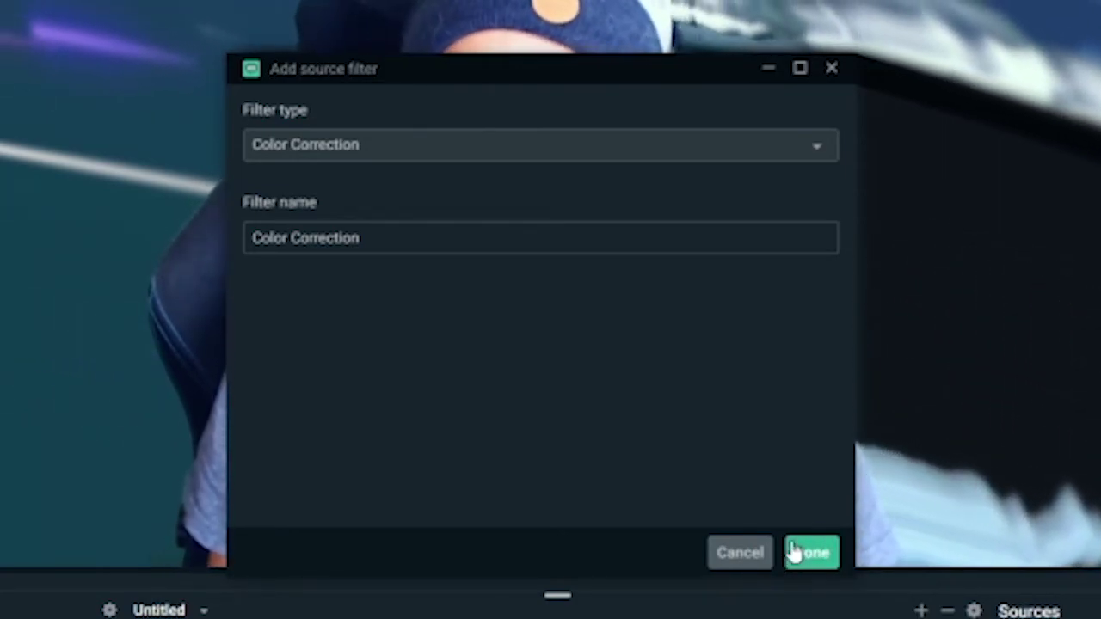
pyautogui.click(799, 551)
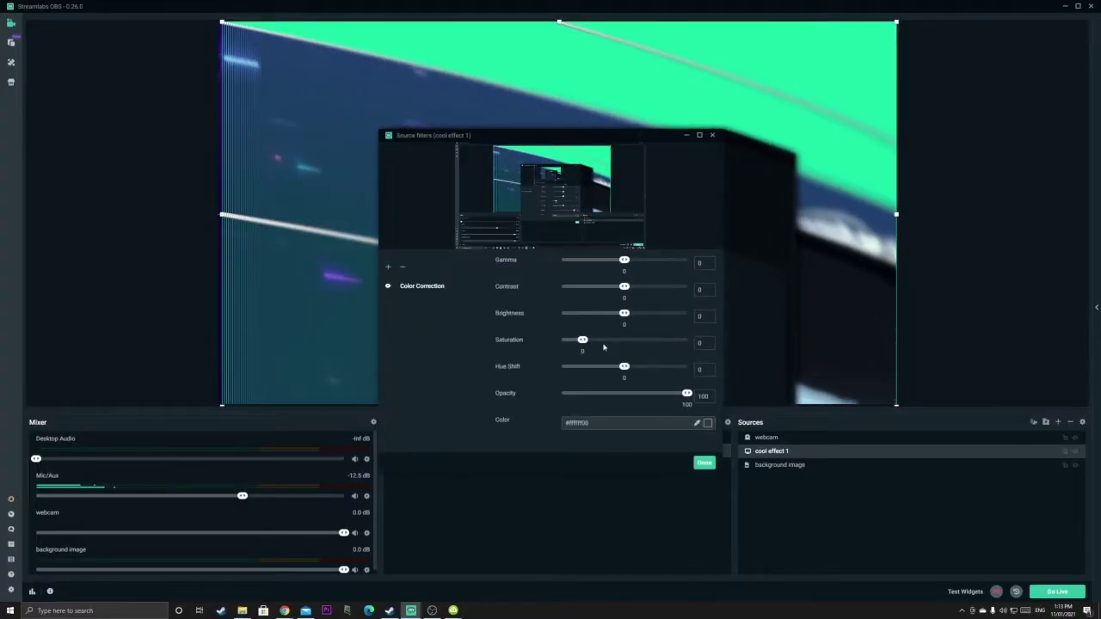
# Set the Color Correction opacity on 'cool effect 1' to 77
pyautogui.moveTo(561, 140); pyautogui.dragTo(197, 140)
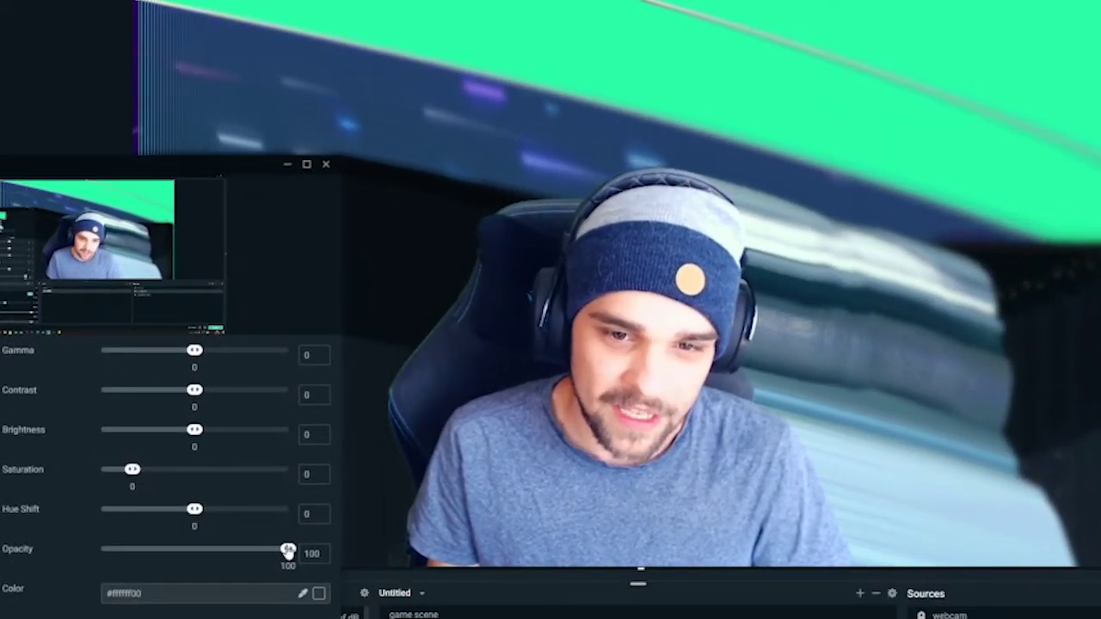
pyautogui.moveTo(288, 552); pyautogui.dragTo(254, 554)
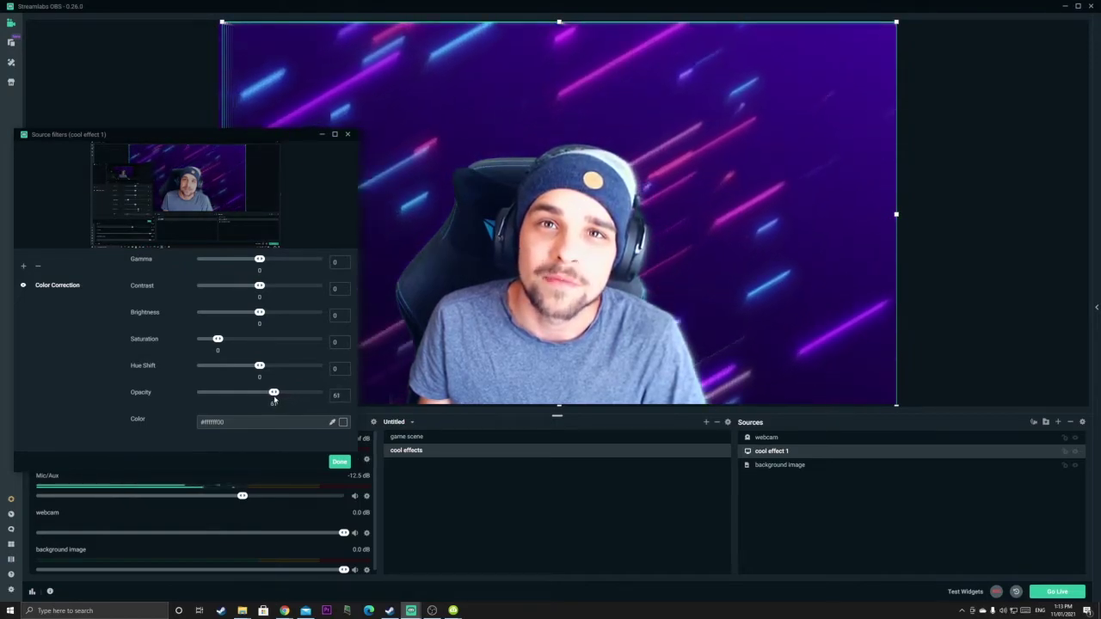
pyautogui.moveTo(279, 400); pyautogui.dragTo(292, 400)
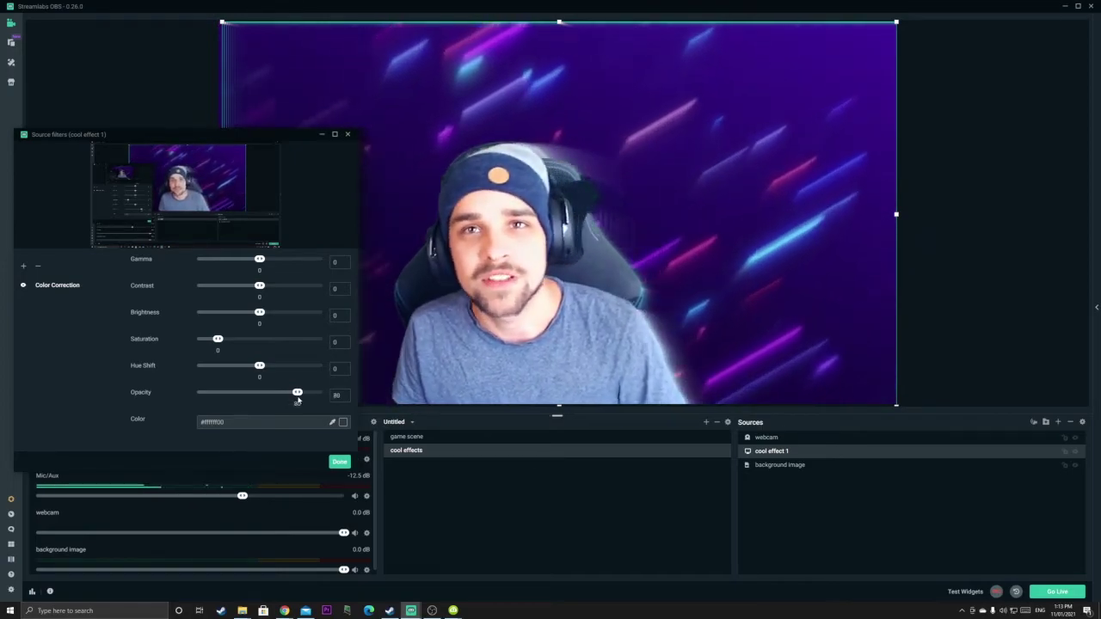
pyautogui.moveTo(298, 400); pyautogui.dragTo(313, 406)
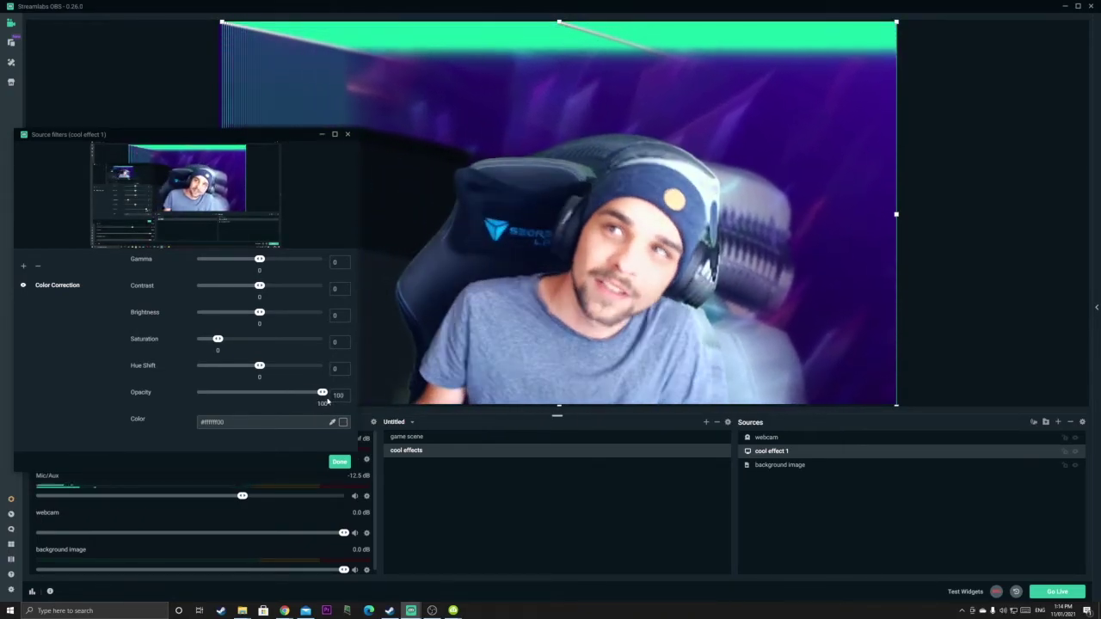
pyautogui.moveTo(327, 401); pyautogui.dragTo(293, 399)
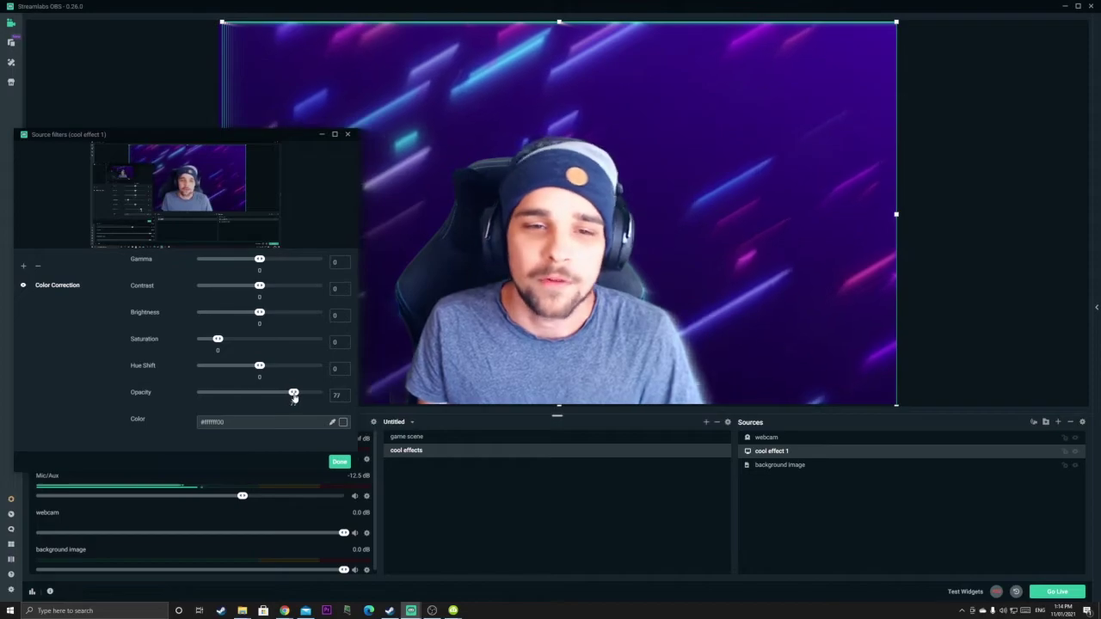
# Raise the gamma, tweak the contrast and increase the brightness of 'cool effect 1'
pyautogui.moveTo(174, 142); pyautogui.dragTo(165, 150)
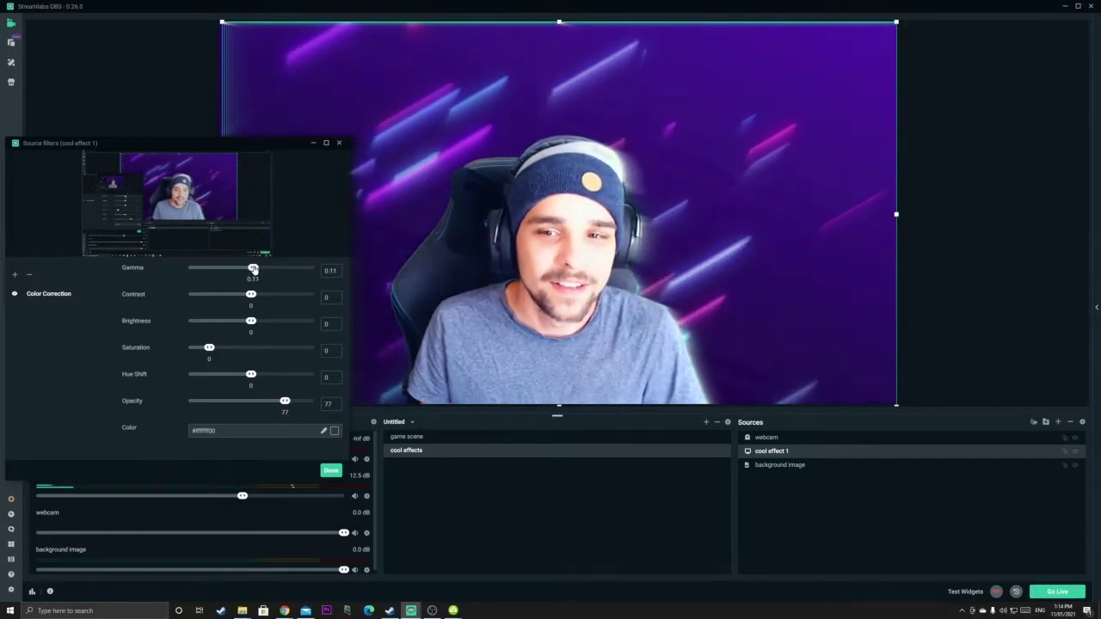
pyautogui.moveTo(250, 268)
pyautogui.mouseDown()
pyautogui.moveTo(307, 269)
pyautogui.moveTo(249, 269)
pyautogui.mouseUp()
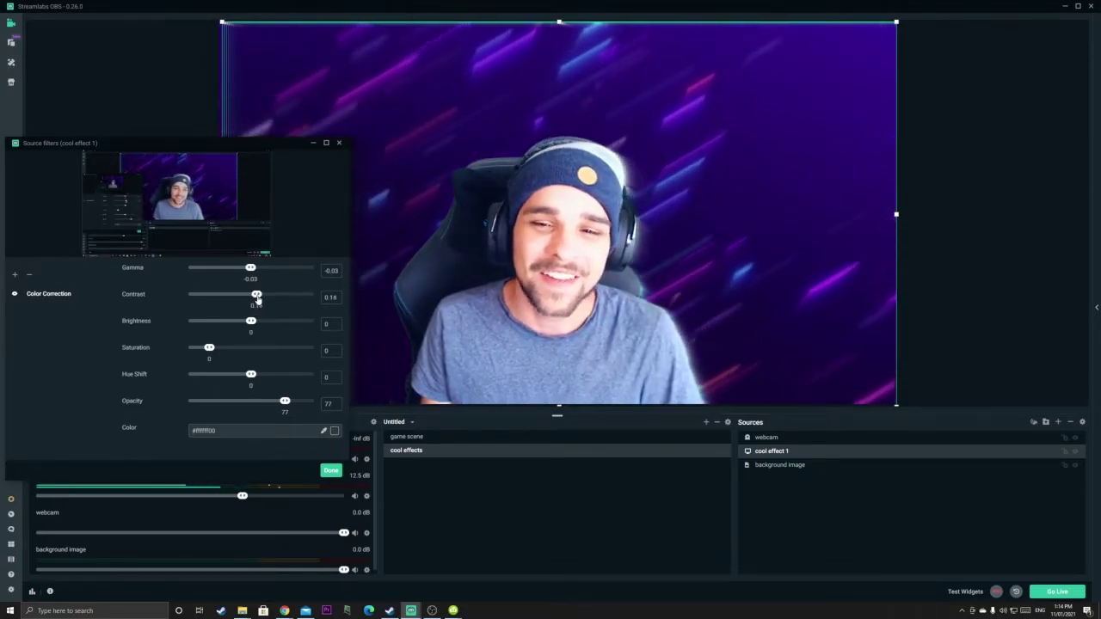
pyautogui.moveTo(283, 294); pyautogui.dragTo(284, 293)
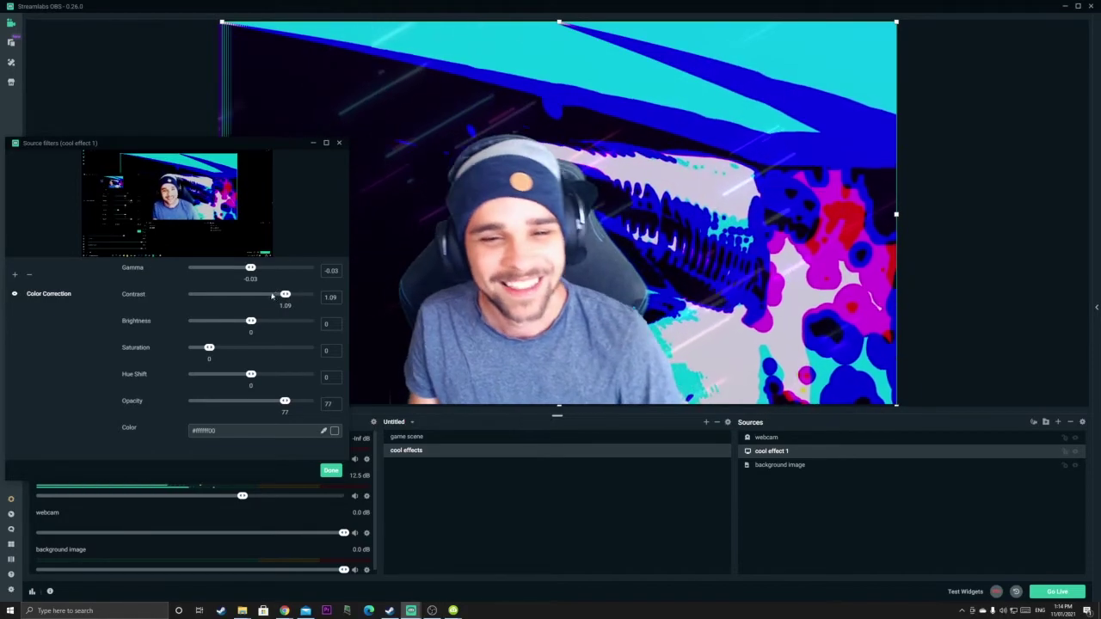
pyautogui.moveTo(261, 298); pyautogui.dragTo(251, 299)
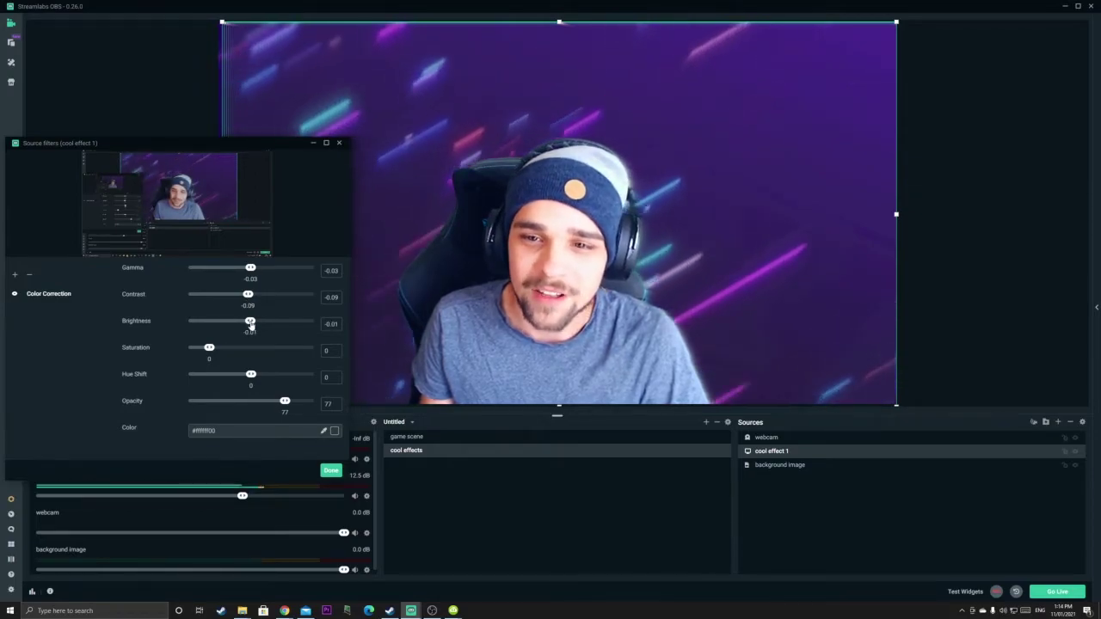
pyautogui.moveTo(250, 323); pyautogui.dragTo(273, 320)
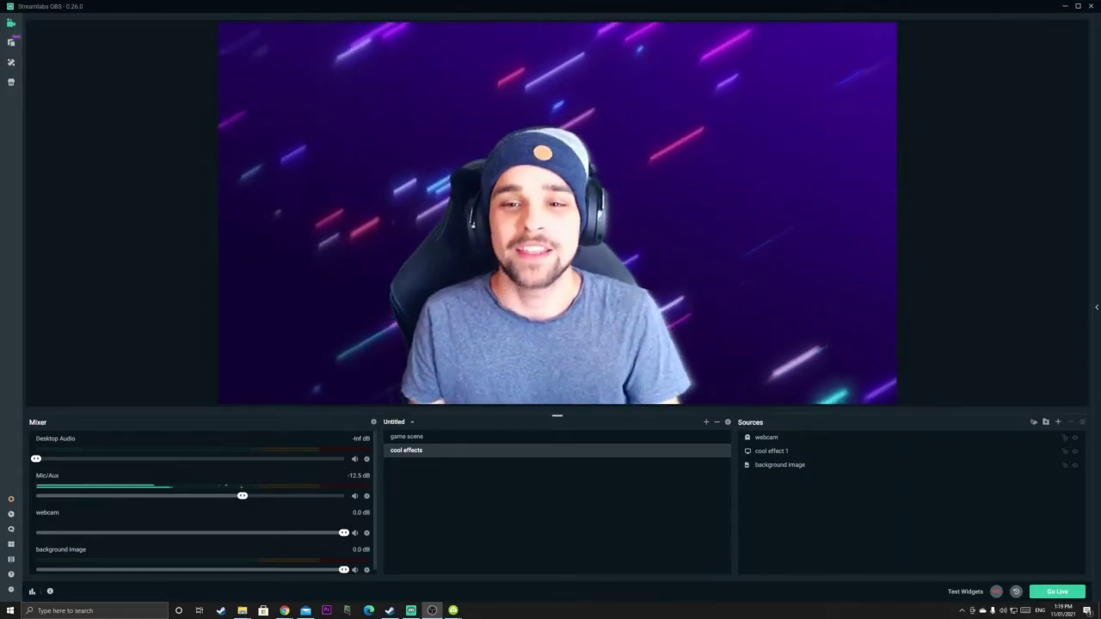
# Add a separate new Display Capture source named 'Cool effect 2'
pyautogui.click(1058, 421)
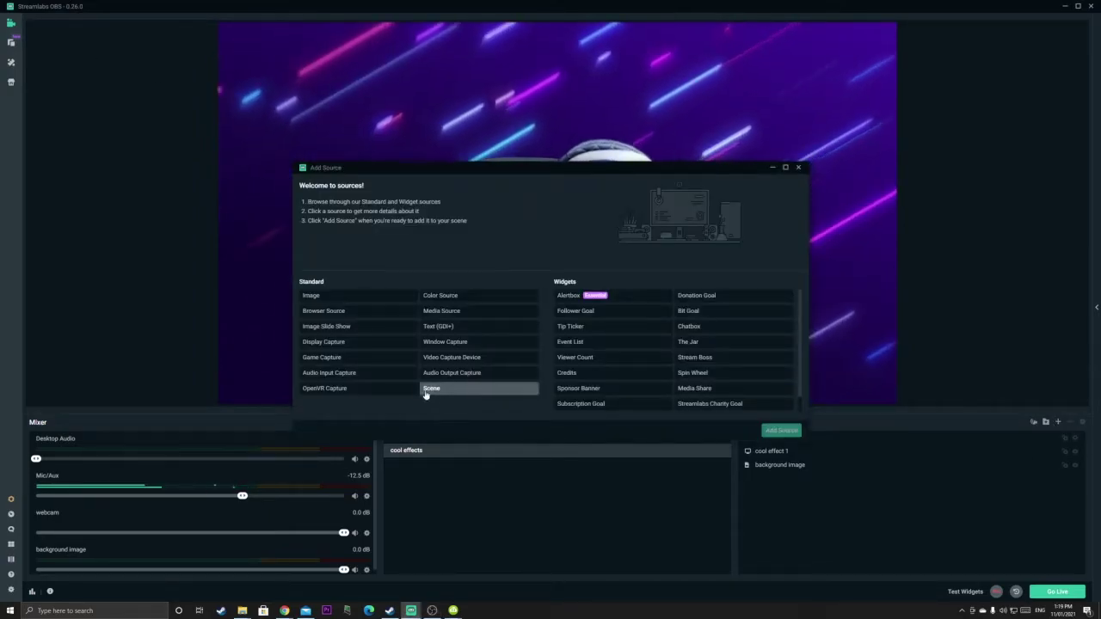
pyautogui.click(331, 344)
pyautogui.click(781, 431)
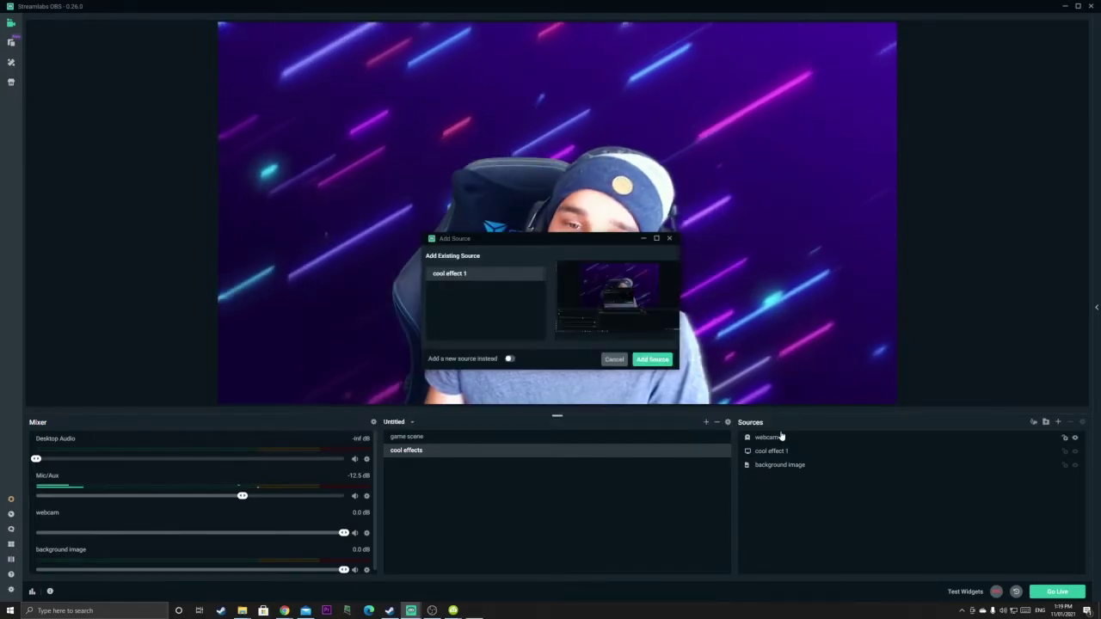
pyautogui.click(508, 359)
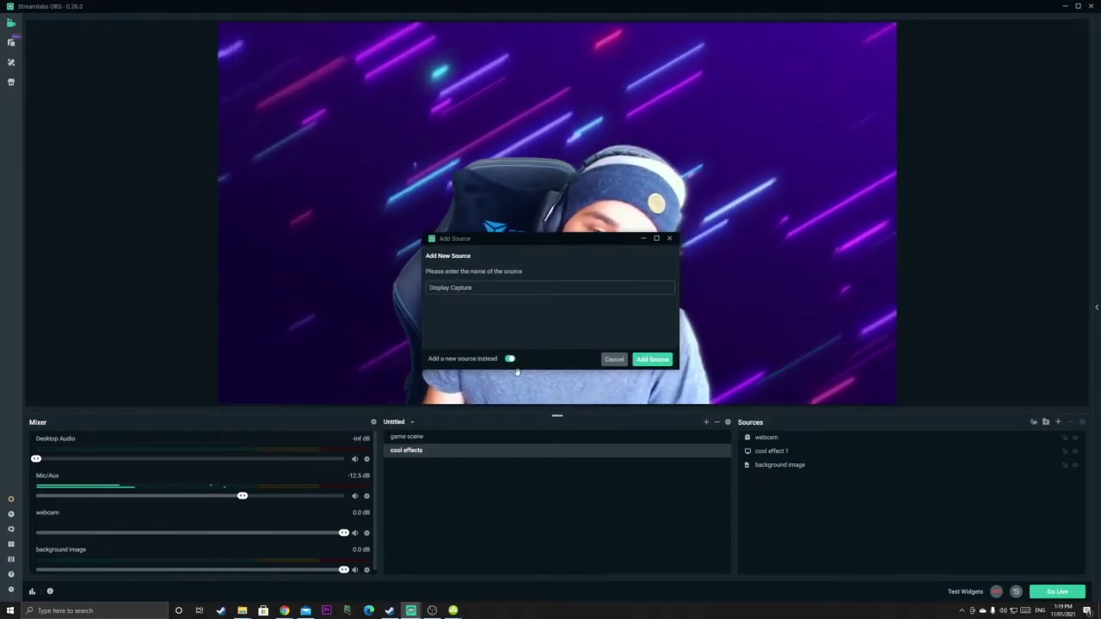
pyautogui.doubleClick(461, 287)
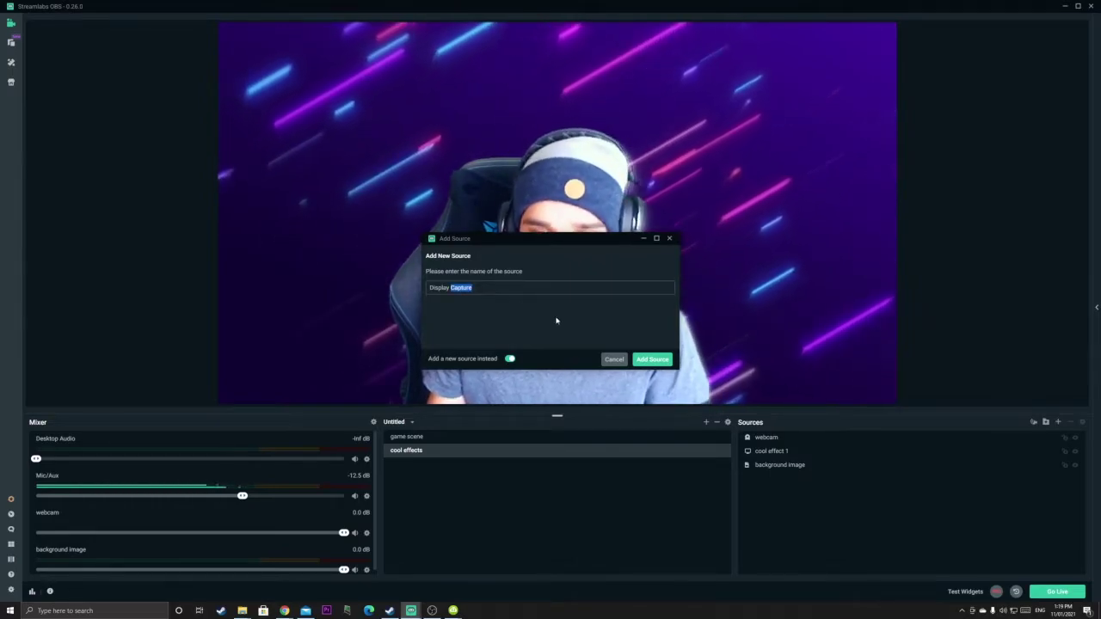
pyautogui.press('BackSpace')
pyautogui.press('BackSpace')
pyautogui.press('BackSpace')
pyautogui.press('BackSpace')
pyautogui.press('BackSpace')
pyautogui.press('BackSpace')
pyautogui.press('BackSpace')
pyautogui.press('BackSpace')
pyautogui.press('BackSpace')
pyautogui.write('Co')
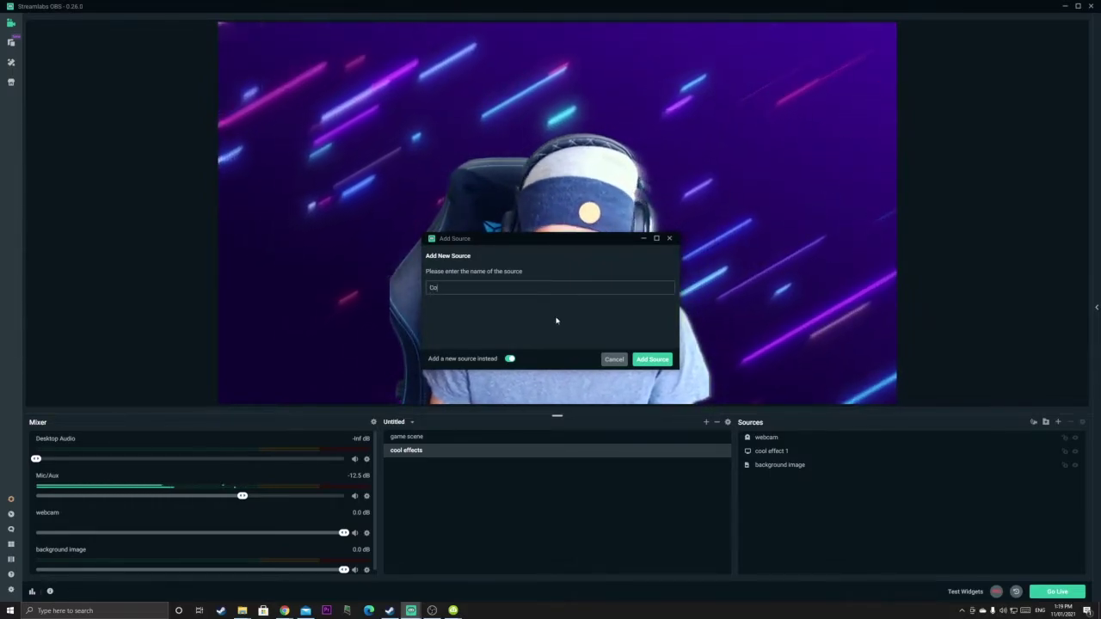
pyautogui.write('ol effect 2')
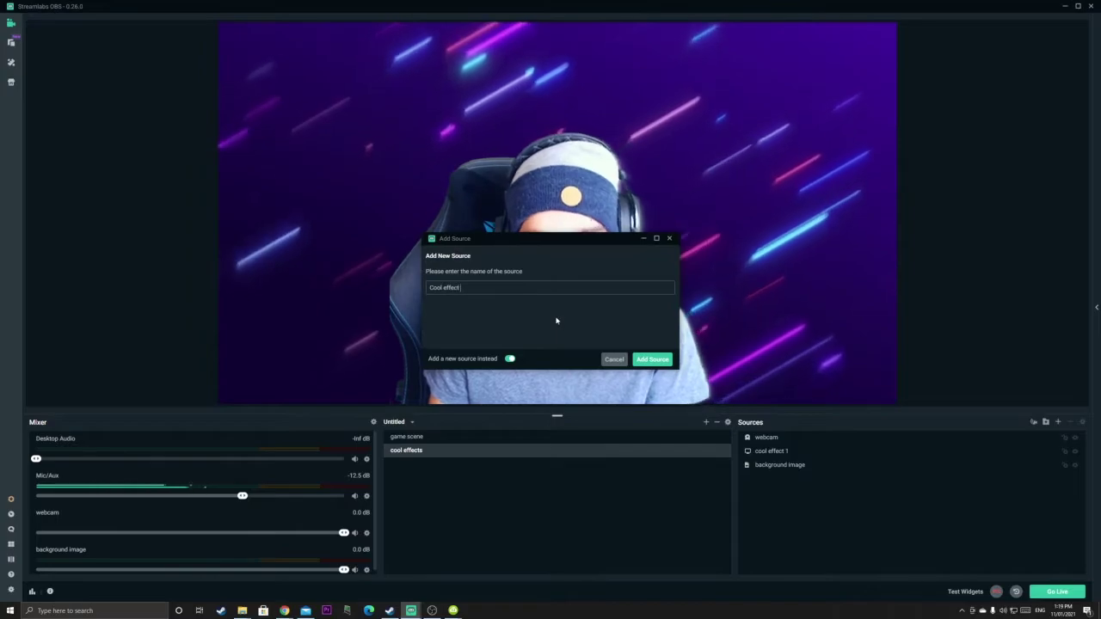
pyautogui.click(652, 361)
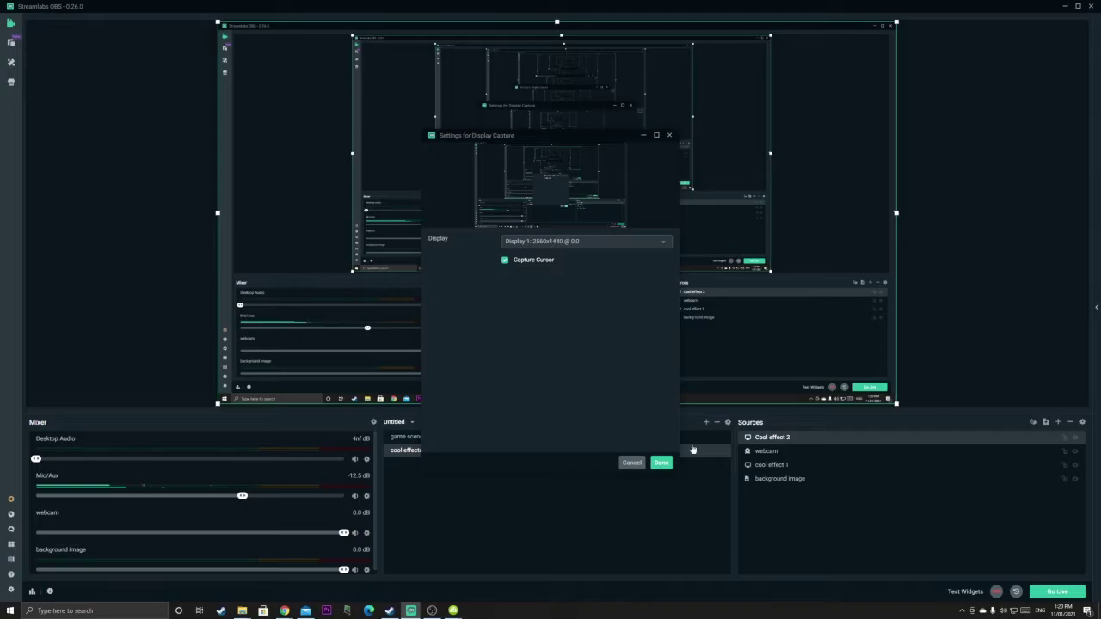
# Crop Cool effect 2 on its right, bottom, left and top edges, then shift it lower-left and enlarge it up and right across the preview
pyautogui.click(660, 463)
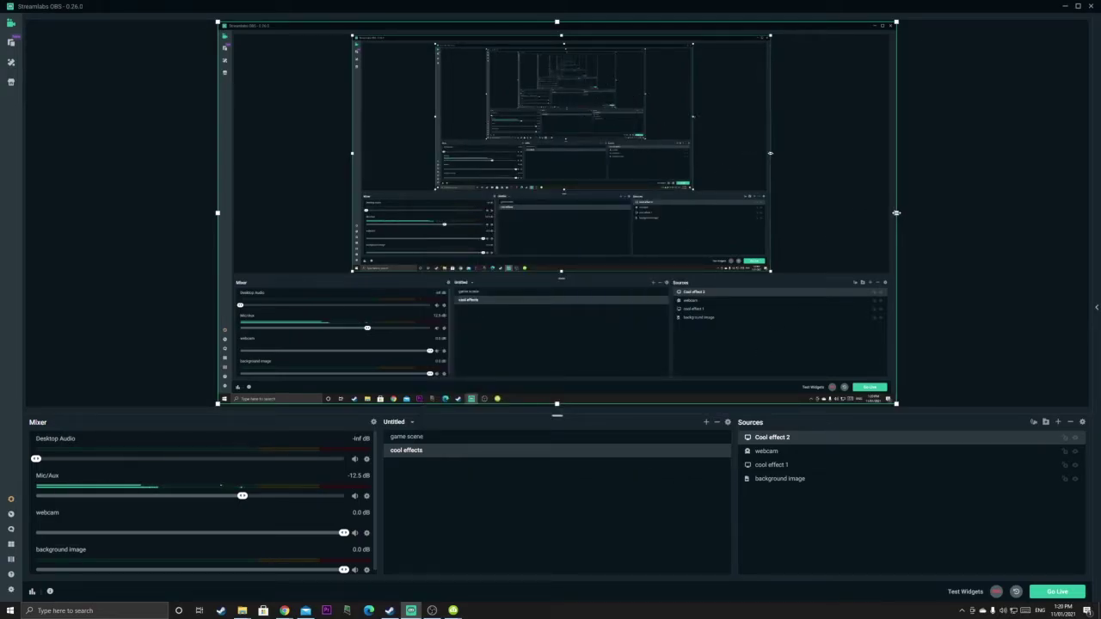
pyautogui.moveTo(895, 213); pyautogui.dragTo(772, 213)
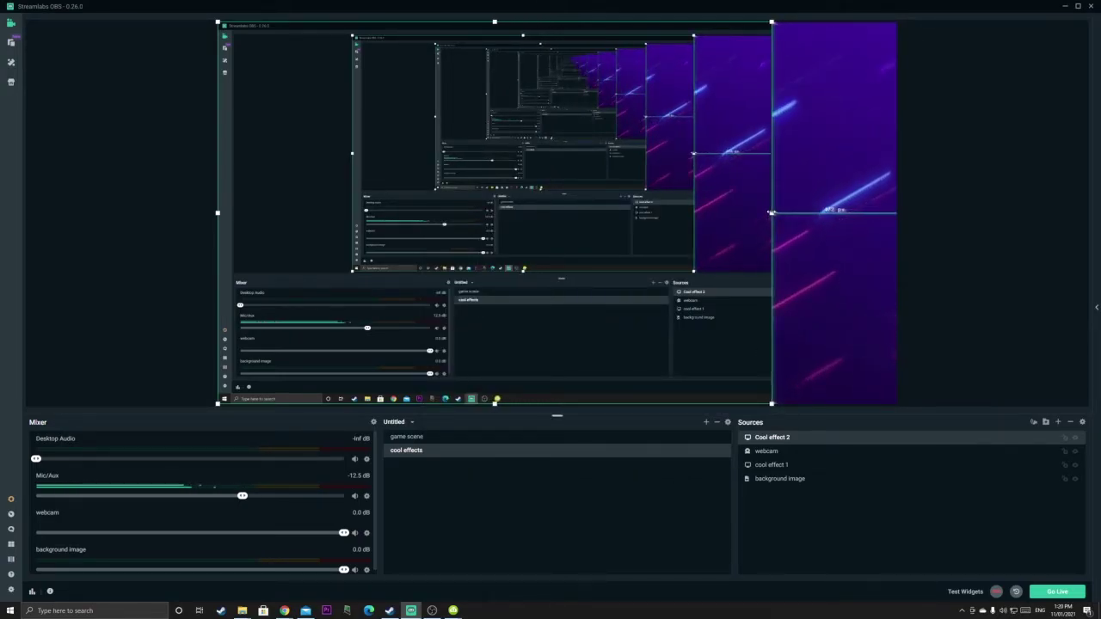
pyautogui.moveTo(494, 402); pyautogui.dragTo(492, 271)
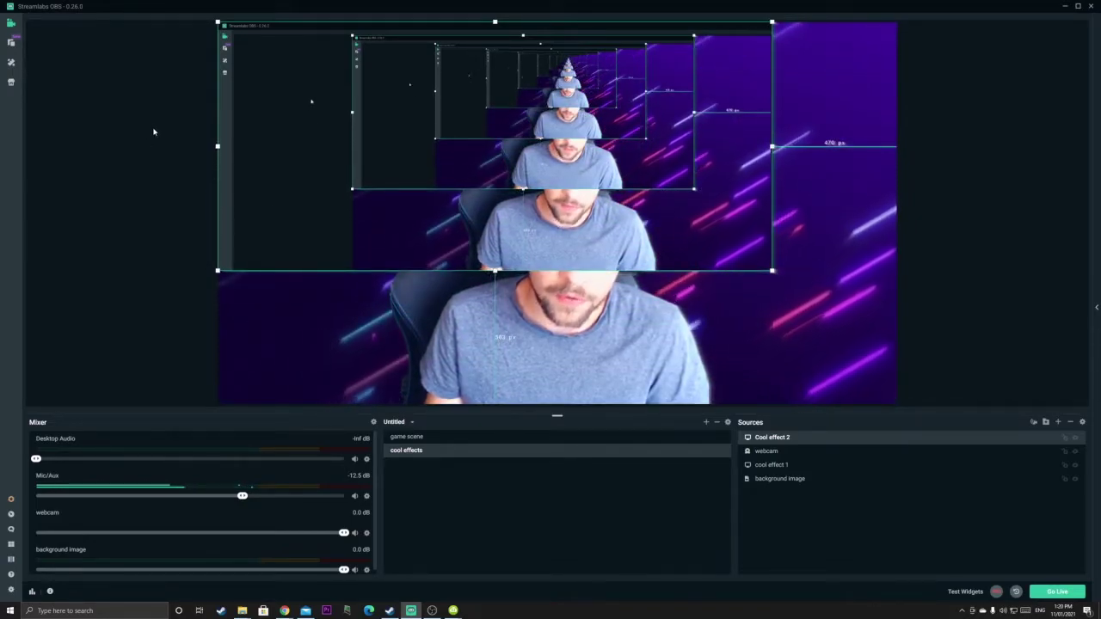
pyautogui.moveTo(218, 169); pyautogui.dragTo(353, 169)
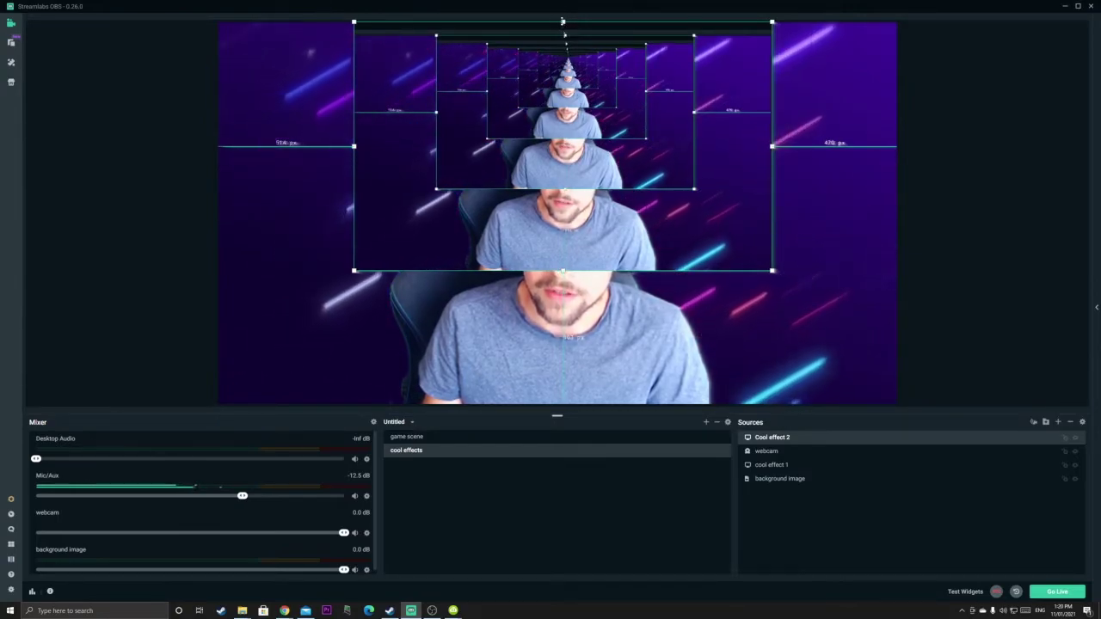
pyautogui.moveTo(567, 24); pyautogui.dragTo(553, 32)
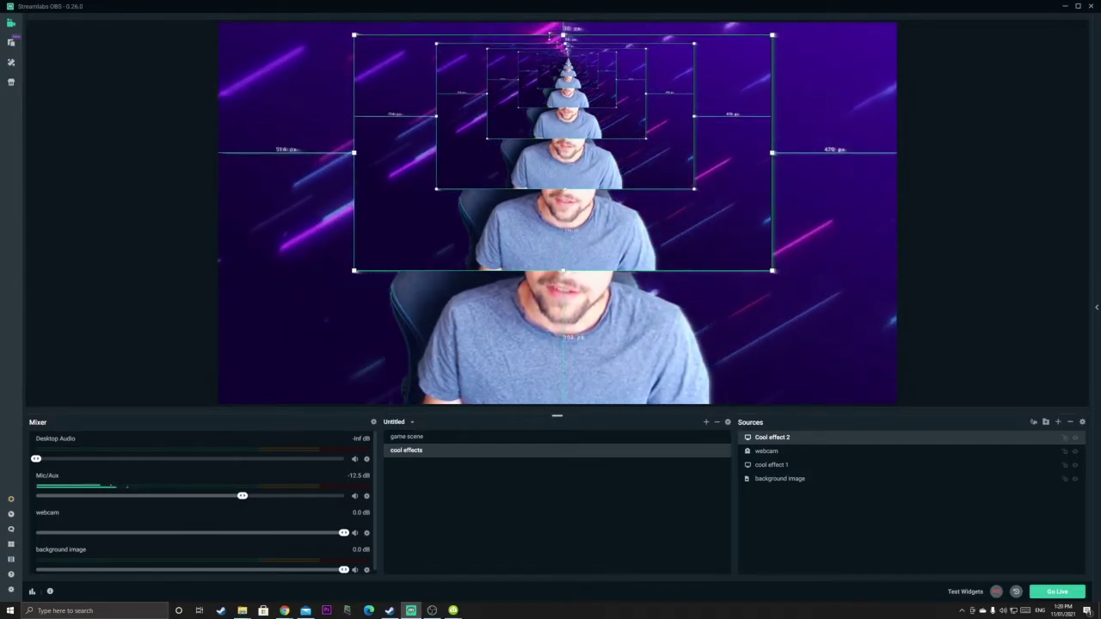
pyautogui.moveTo(551, 132); pyautogui.dragTo(428, 256)
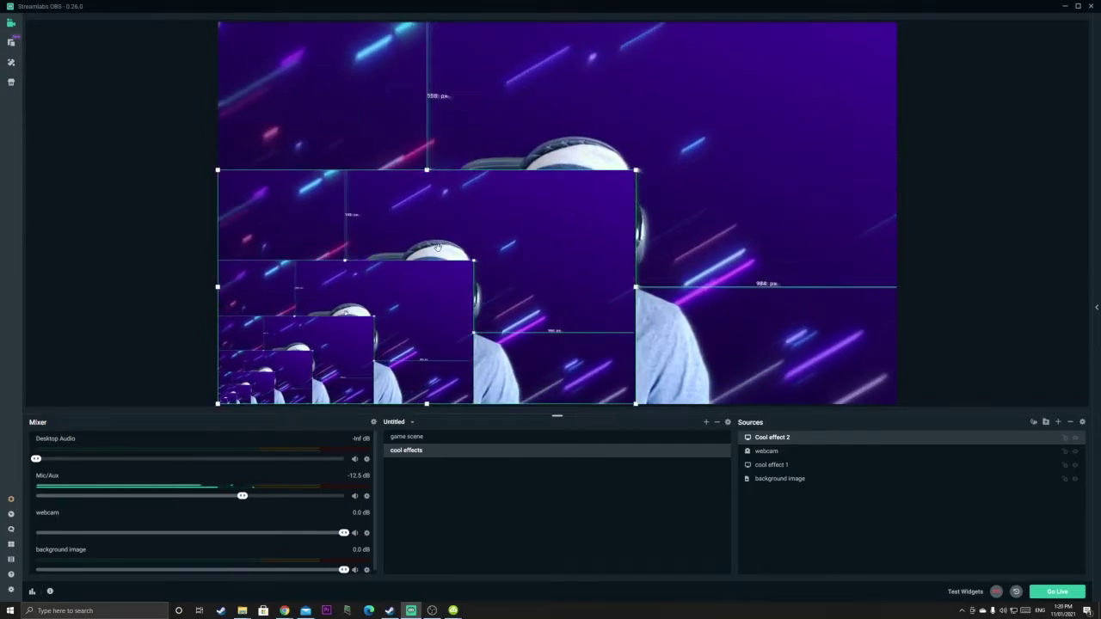
pyautogui.moveTo(635, 170); pyautogui.dragTo(898, 21)
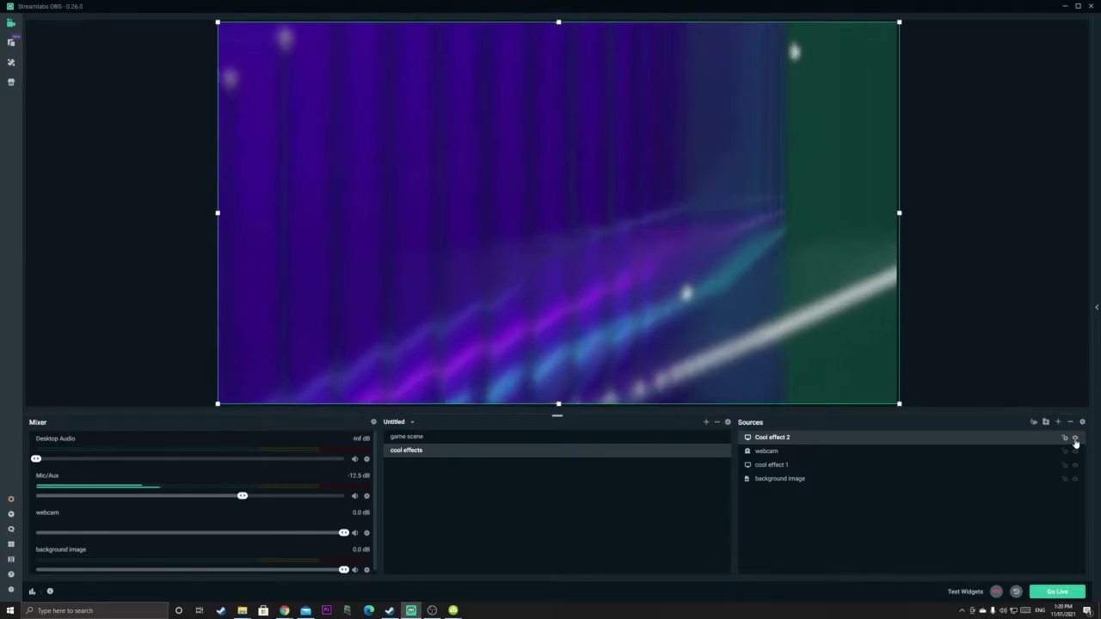
# Toggle Cool effect 2 hidden, visible, then hidden again, leaving only the webcam over the neon background
pyautogui.click(1075, 439)
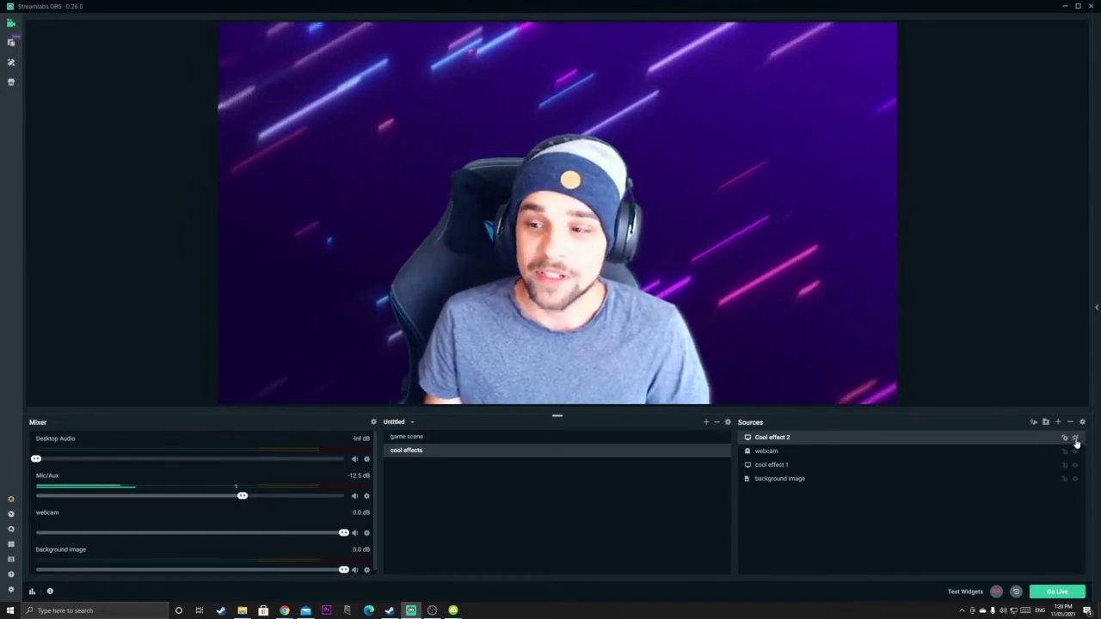
pyautogui.click(1075, 439)
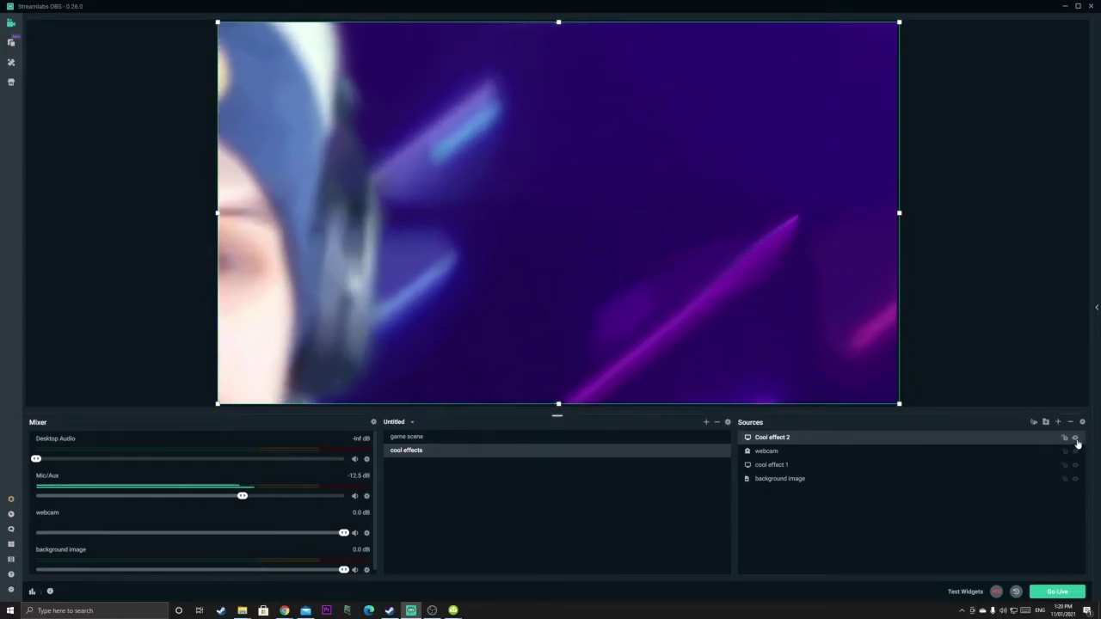
pyautogui.click(1074, 439)
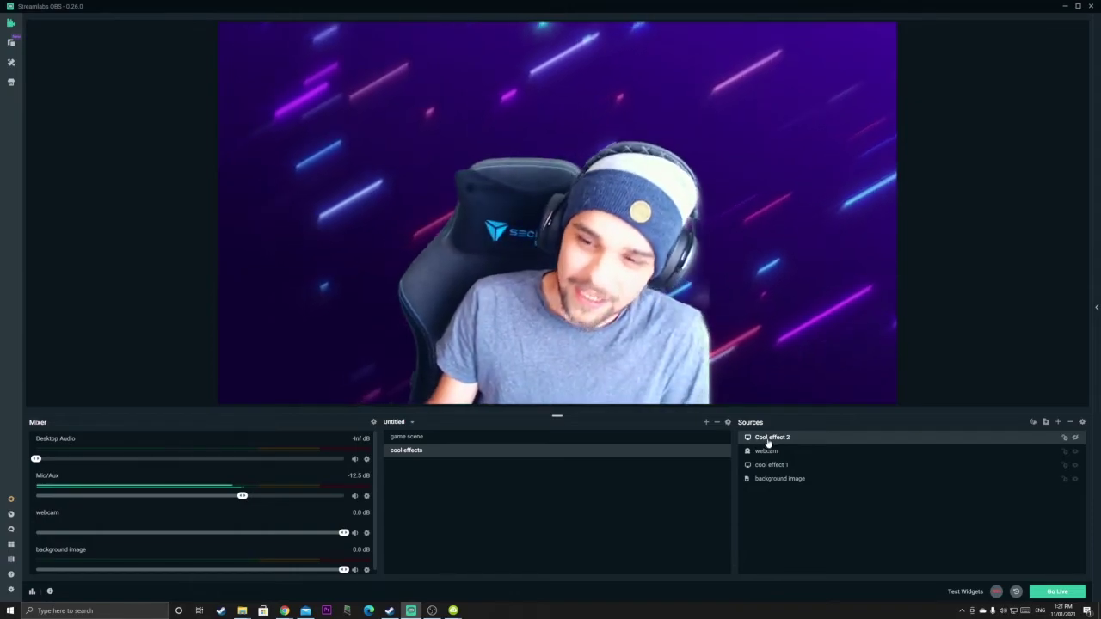
# Move Cool effect 2 below the webcam and toggle the Cool effect 2 and cool effect 1 eye icons
pyautogui.moveTo(762, 465); pyautogui.dragTo(763, 465)
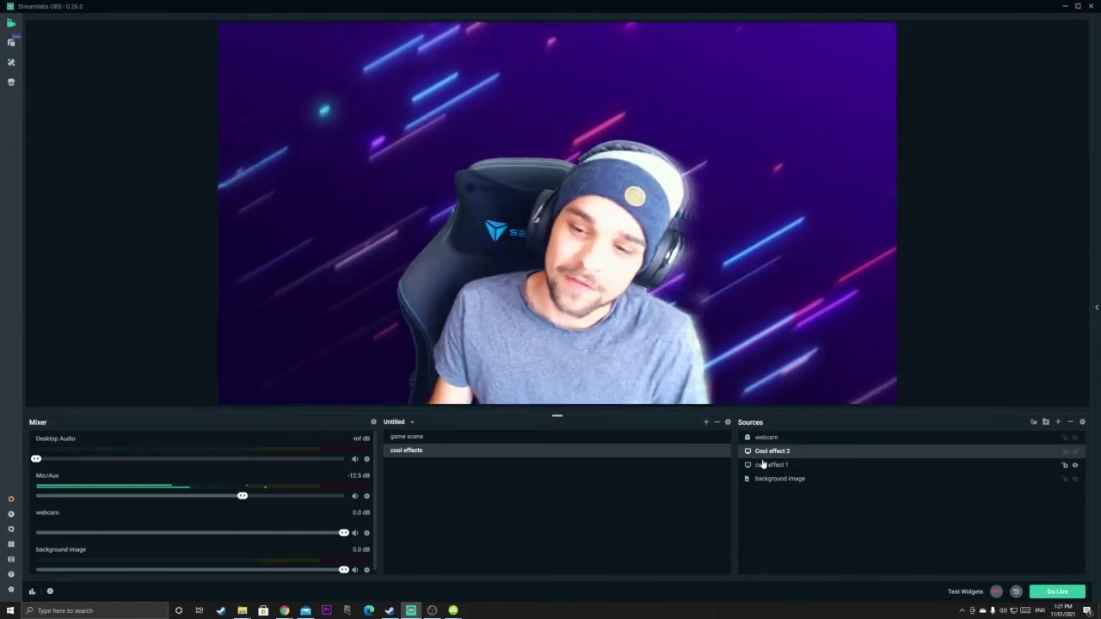
pyautogui.click(1074, 451)
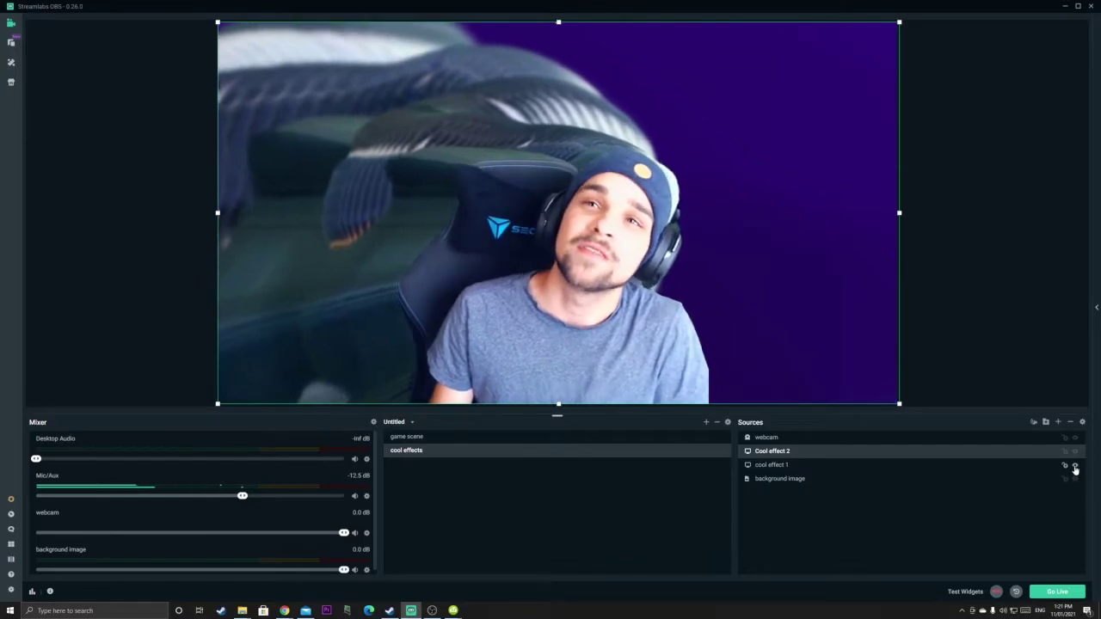
pyautogui.click(1074, 466)
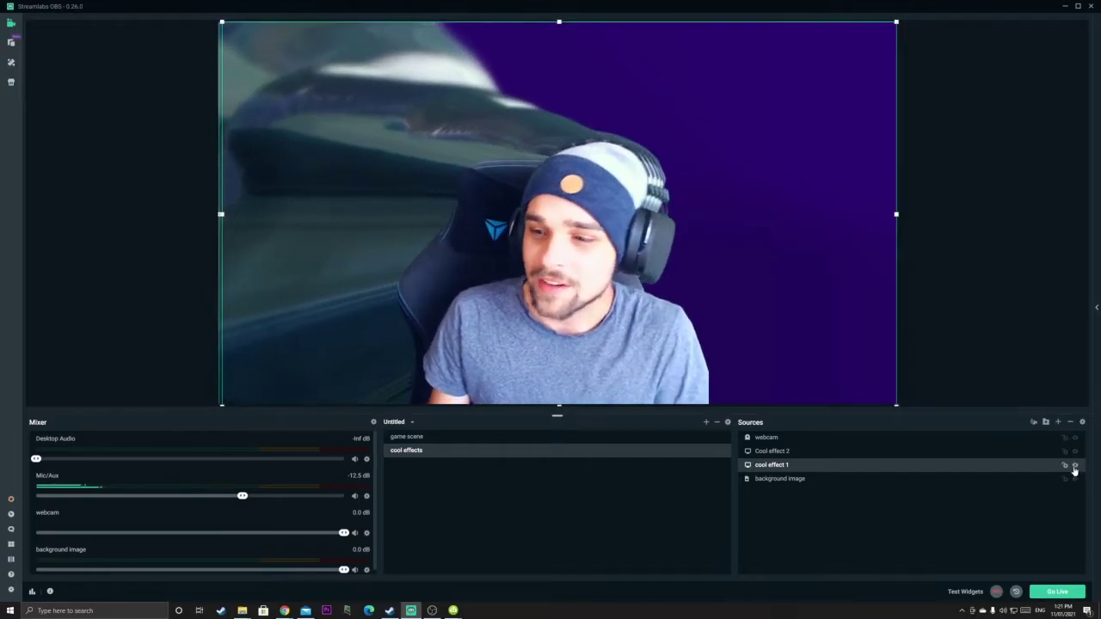
pyautogui.click(1075, 453)
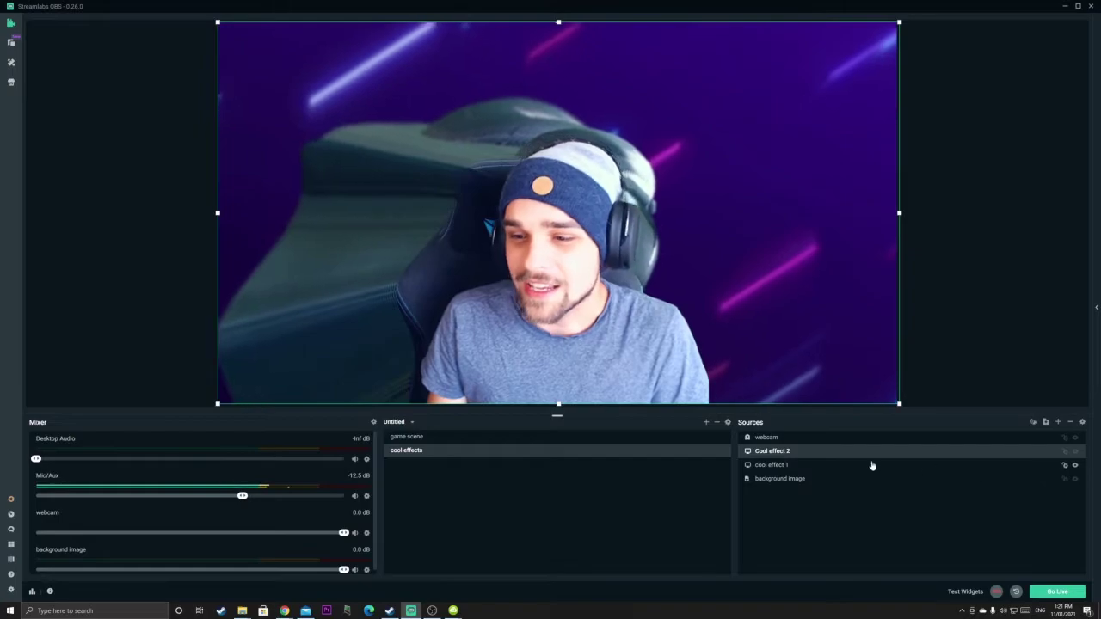
# Reorder the layers so the webcam sits above Cool effect 2, then hide Cool effect 2
pyautogui.moveTo(763, 444); pyautogui.dragTo(764, 437)
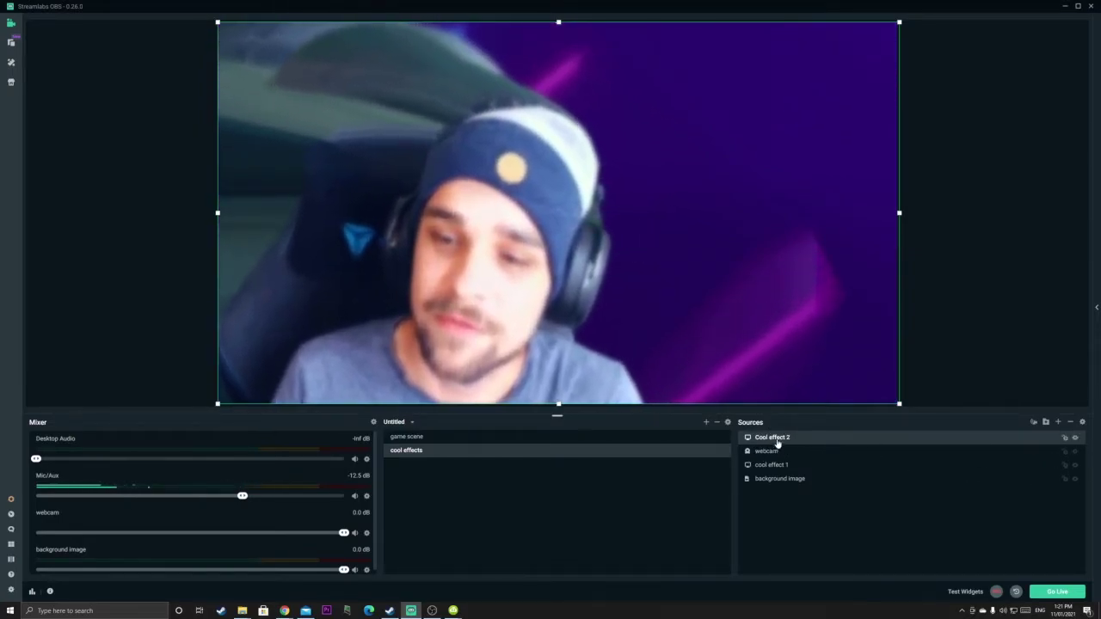
pyautogui.moveTo(770, 456); pyautogui.dragTo(766, 437)
pyautogui.click(1074, 450)
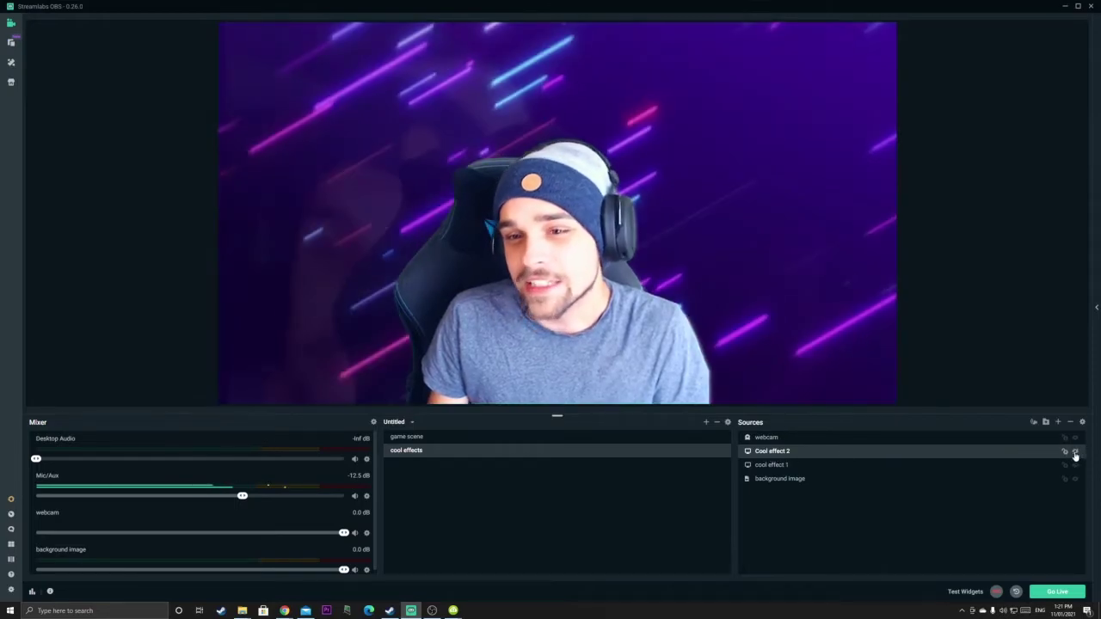